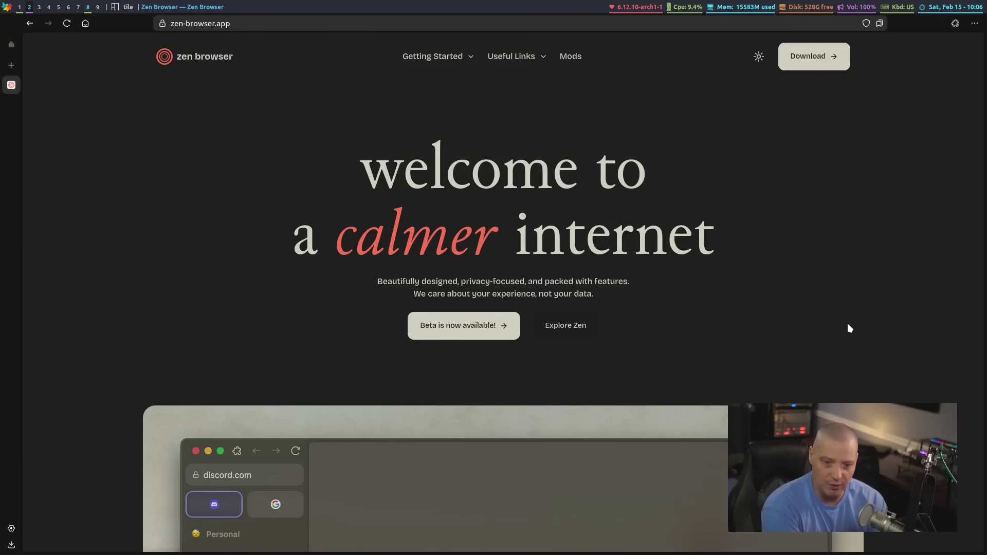
Step: Scroll down and back up the zen-browser.app home page
{"action": "scroll", "coordinate": [880, 296], "scroll_direction": "down", "scroll_amount": 7}
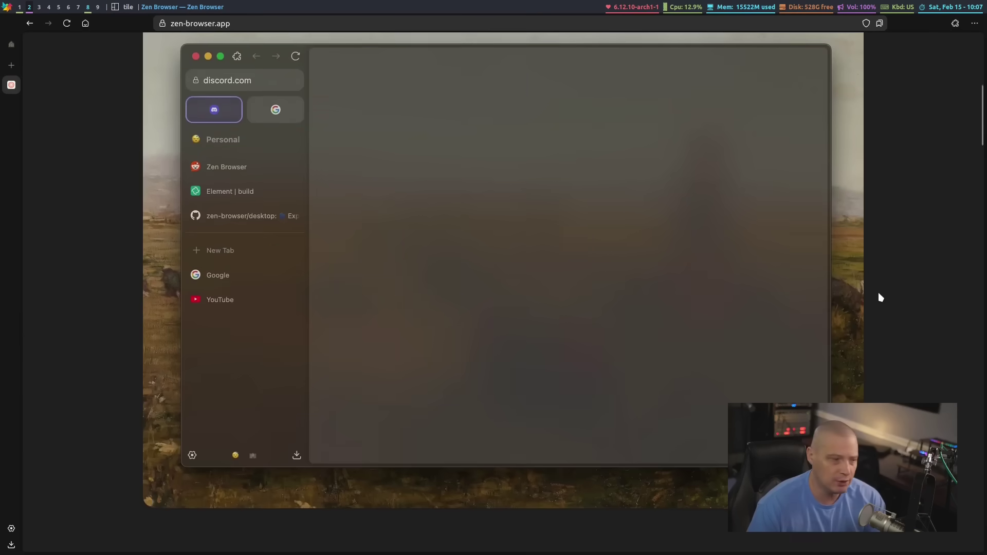
{"action": "scroll", "coordinate": [878, 290], "scroll_direction": "up", "scroll_amount": 7}
Step: Go to the Zen download page from the site header and look it over
{"action": "left_click", "coordinate": [812, 63]}
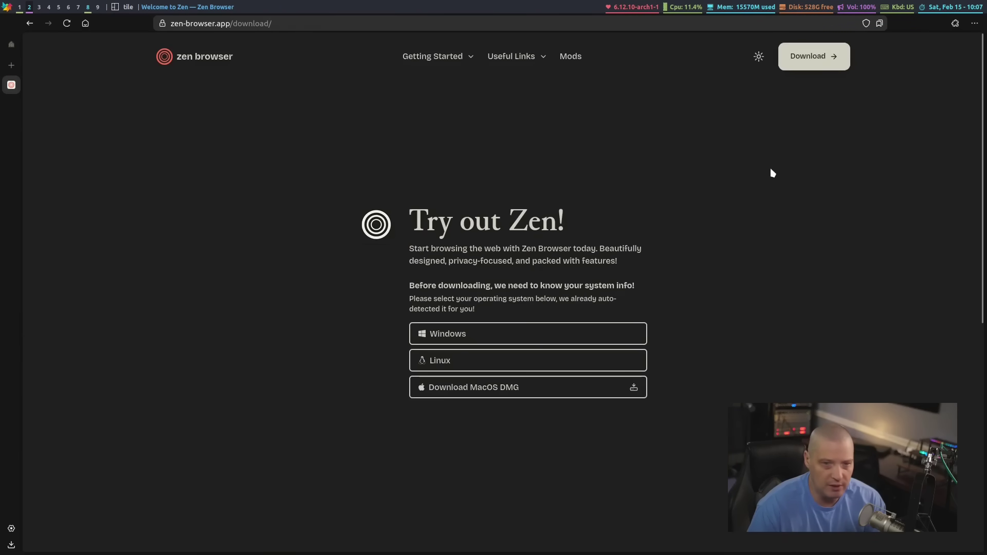
{"action": "scroll", "coordinate": [773, 185], "scroll_direction": "down", "scroll_amount": 3}
{"action": "scroll", "coordinate": [709, 192], "scroll_direction": "up", "scroll_amount": 3}
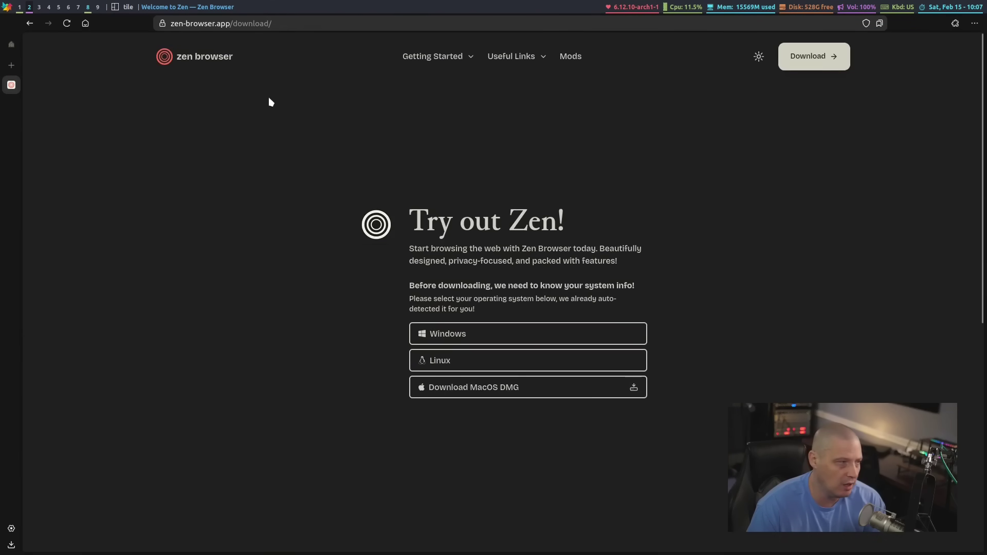
{"action": "scroll", "coordinate": [692, 261], "scroll_direction": "down", "scroll_amount": 4}
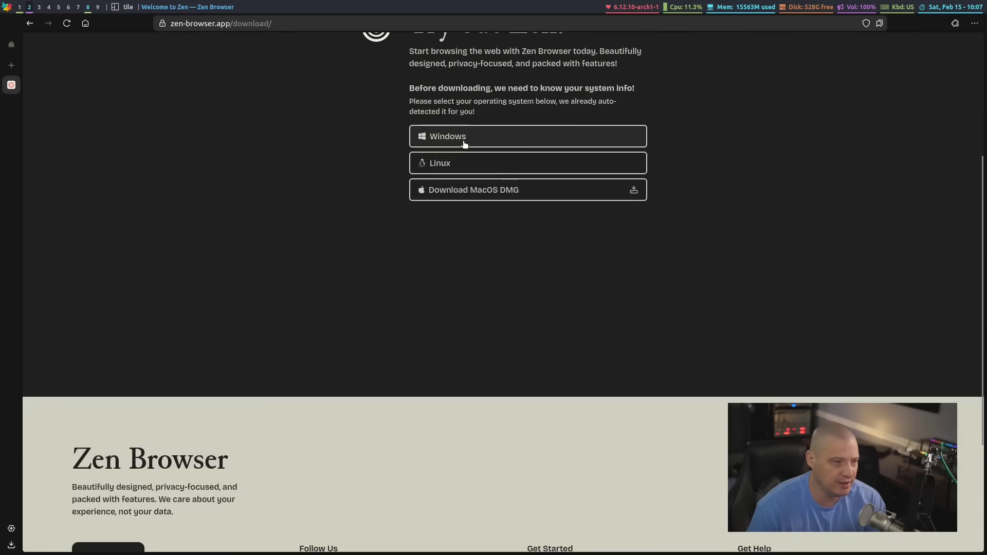
Step: Choose Linux and x86_64, then view the Tarball, AppImage and Flathub options
{"action": "left_click", "coordinate": [445, 164]}
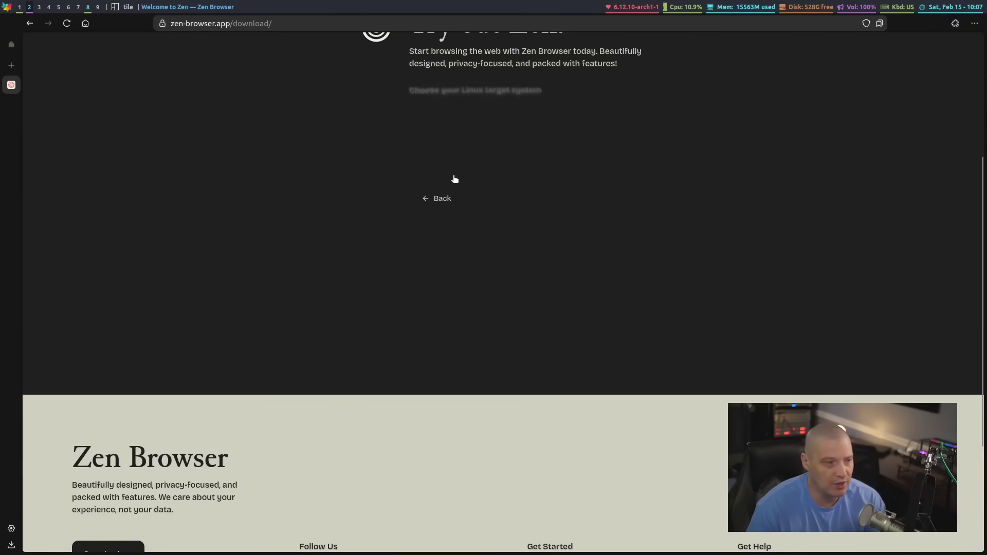
{"action": "scroll", "coordinate": [797, 265], "scroll_direction": "up", "scroll_amount": 4}
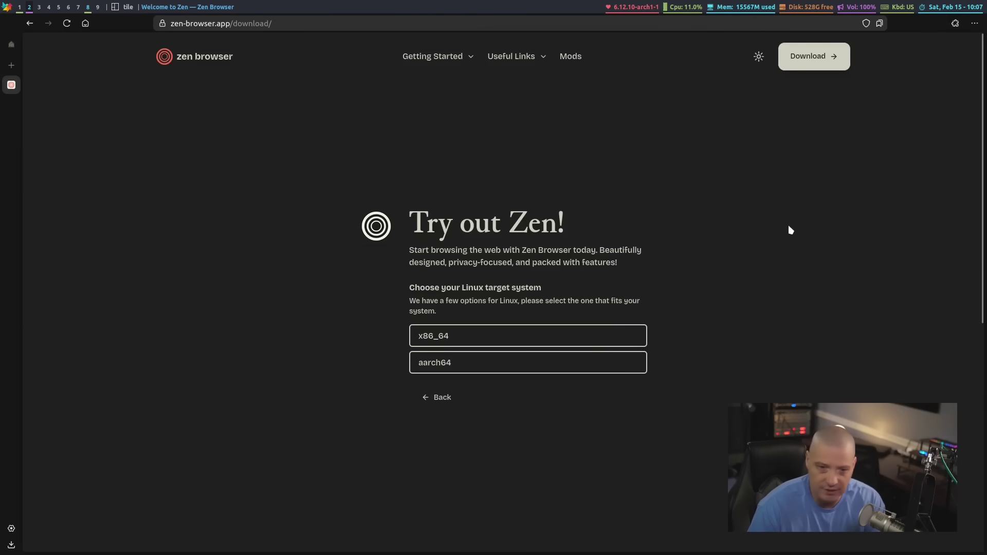
{"action": "left_click", "coordinate": [459, 337]}
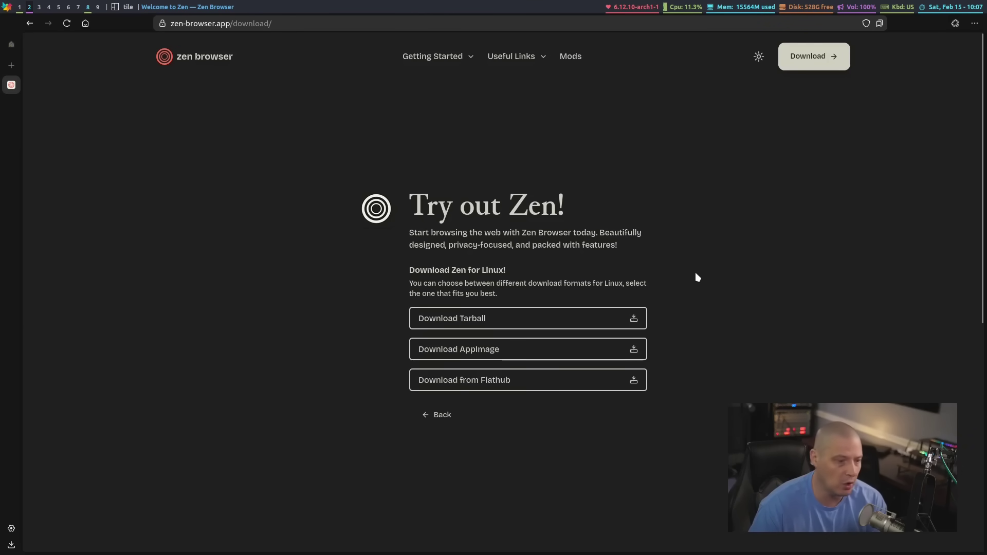
{"action": "scroll", "coordinate": [696, 275], "scroll_direction": "down", "scroll_amount": 4}
{"action": "scroll", "coordinate": [696, 275], "scroll_direction": "up", "scroll_amount": 4}
{"action": "scroll", "coordinate": [699, 265], "scroll_direction": "down", "scroll_amount": 1}
{"action": "scroll", "coordinate": [699, 265], "scroll_direction": "down", "scroll_amount": 3}
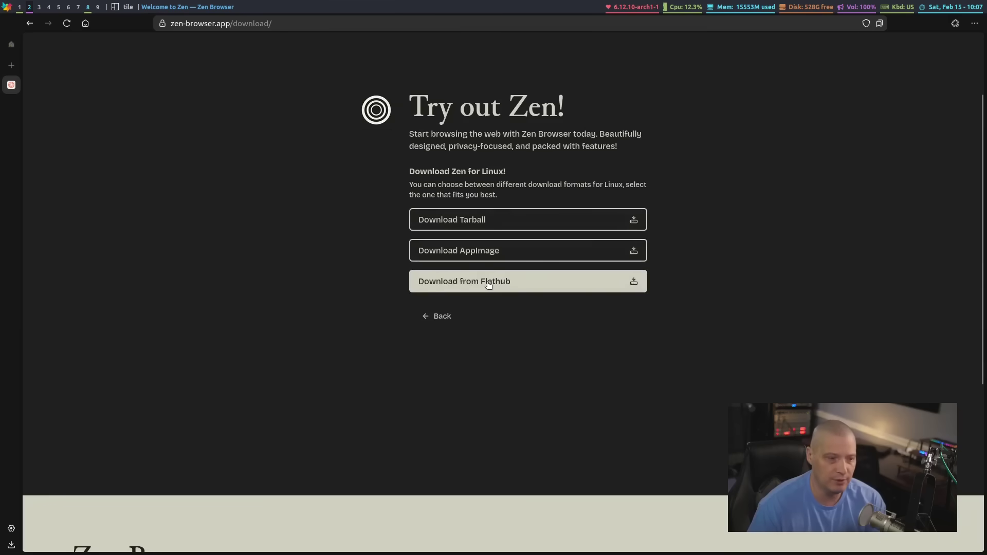
{"action": "scroll", "coordinate": [668, 331], "scroll_direction": "up", "scroll_amount": 3}
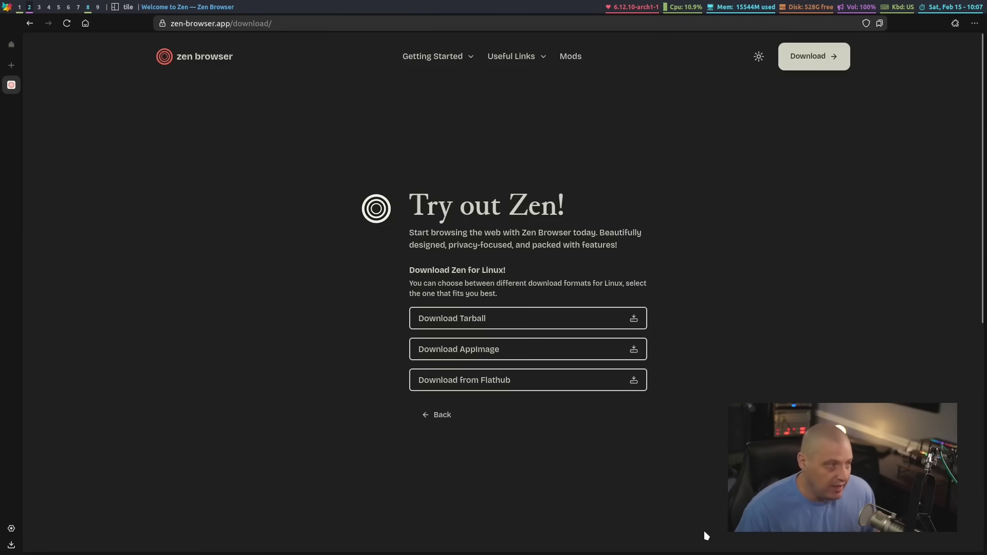
Step: Go back to the zen-browser.app home page and scroll through it
{"action": "left_click", "coordinate": [31, 26]}
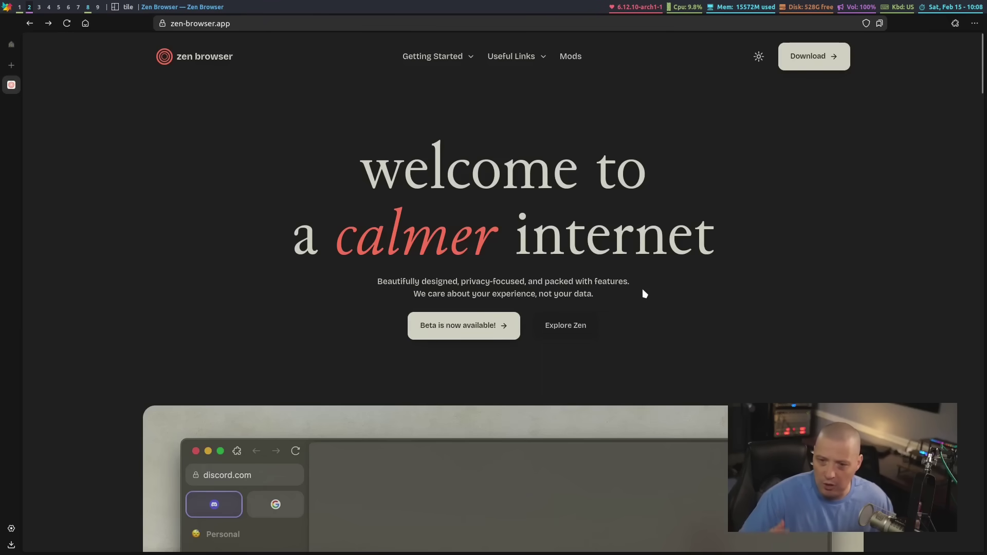
{"action": "scroll", "coordinate": [810, 221], "scroll_direction": "down", "scroll_amount": 4}
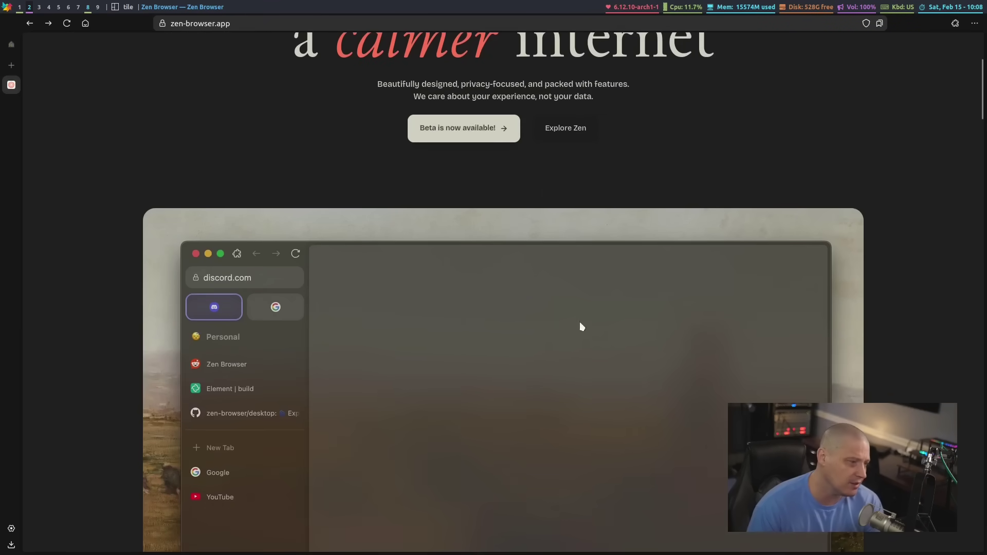
{"action": "scroll", "coordinate": [848, 212], "scroll_direction": "up", "scroll_amount": 4}
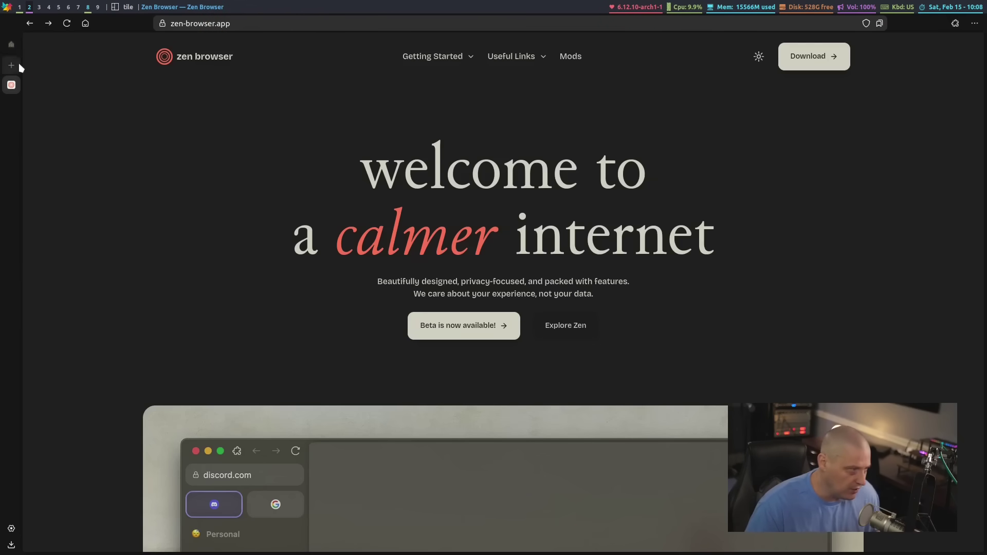
{"action": "key", "text": "ctrl+alt+b"}
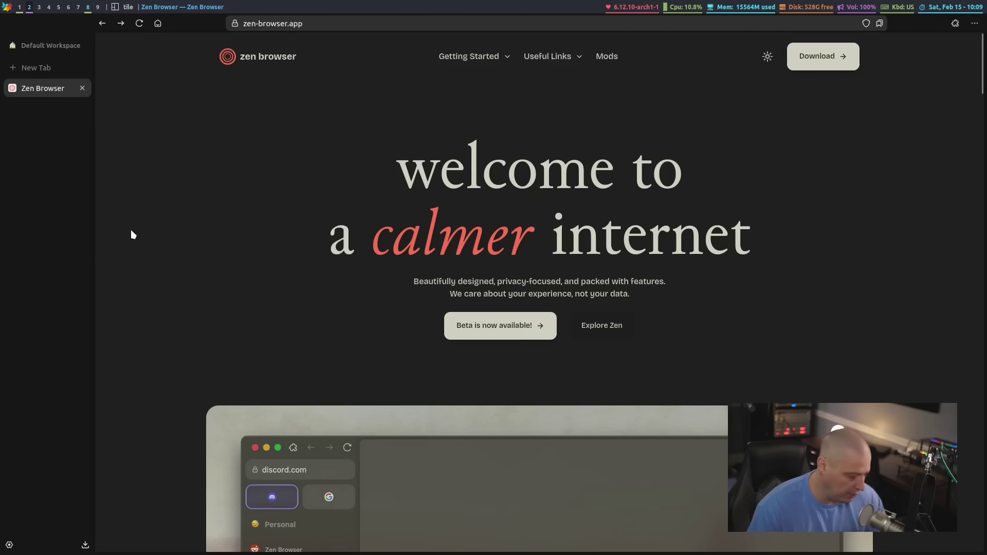
{"action": "key", "text": "ctrl+alt+b"}
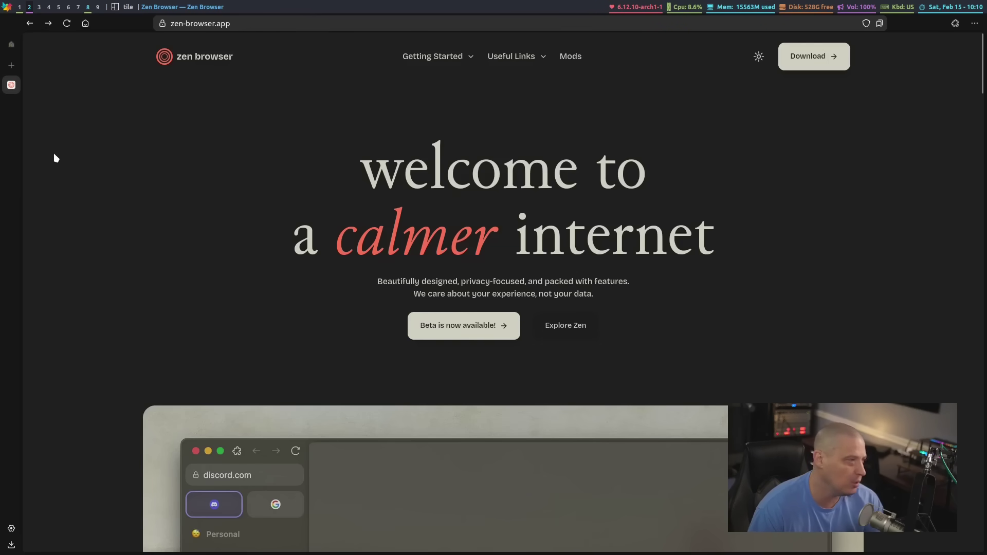
{"action": "right_click", "coordinate": [14, 115]}
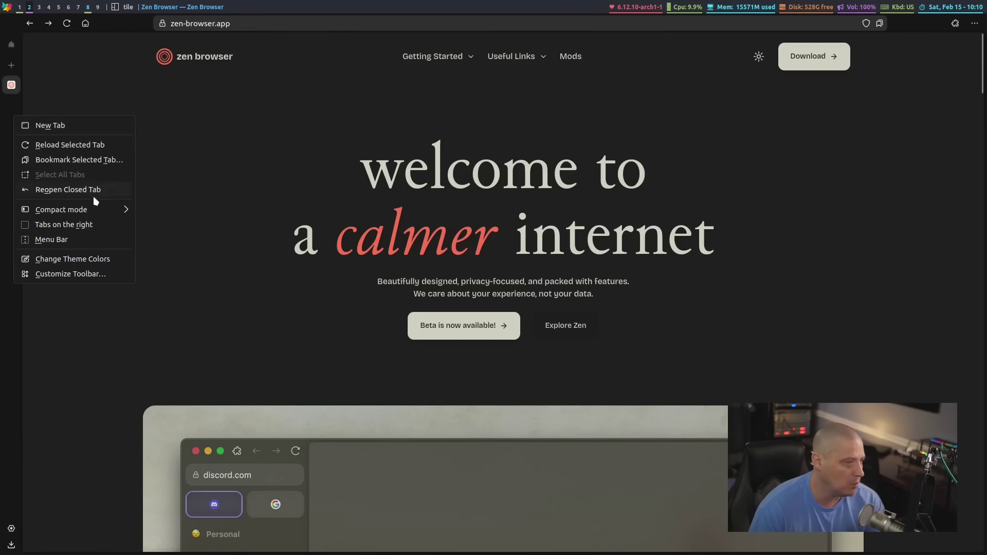
{"action": "mouse_move", "coordinate": [66, 210]}
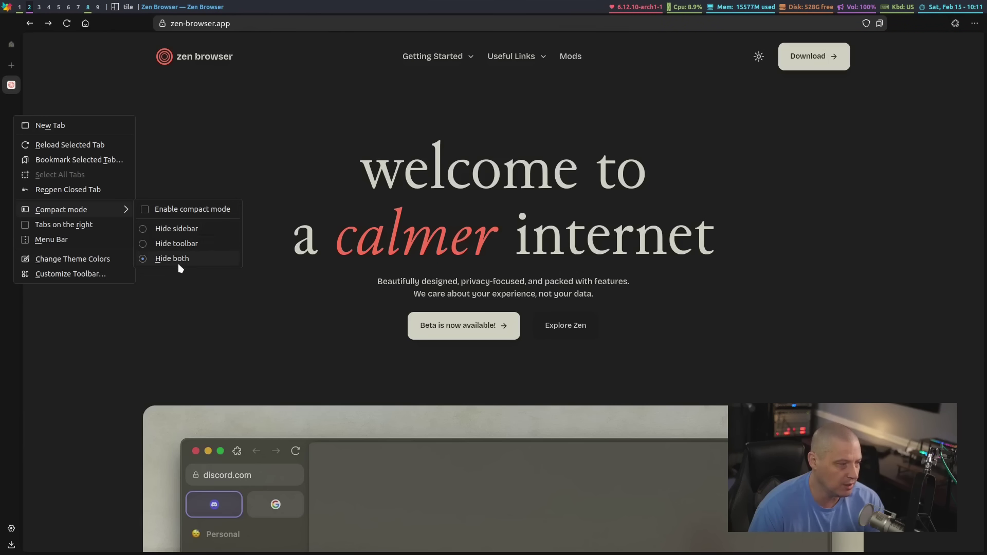
{"action": "left_click", "coordinate": [184, 211]}
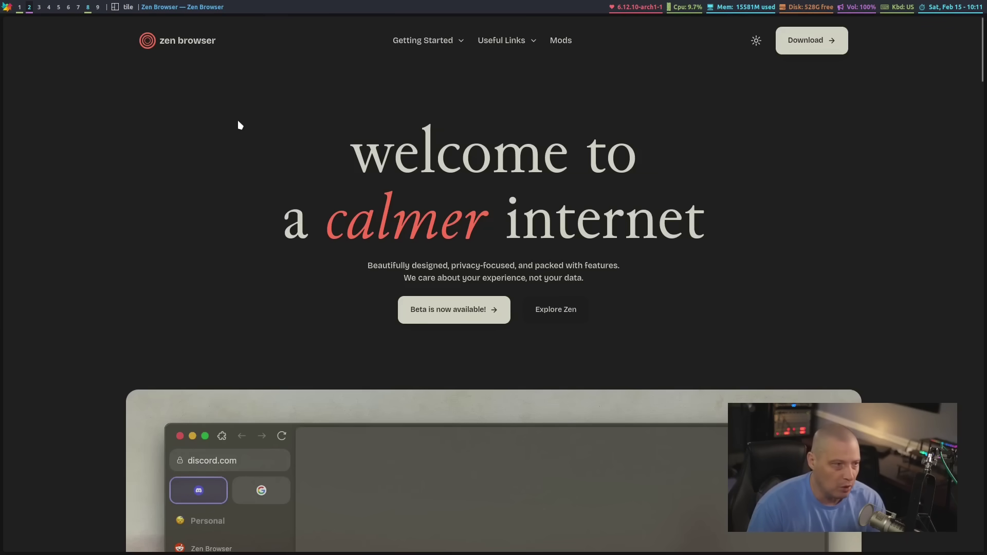
{"action": "mouse_move", "coordinate": [382, 15]}
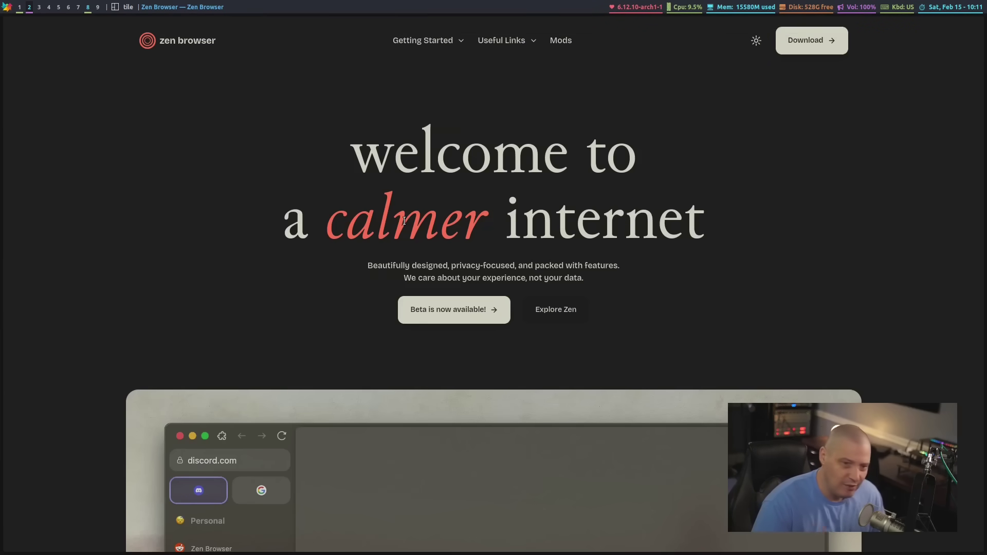
{"action": "key", "text": "ctrl+t"}
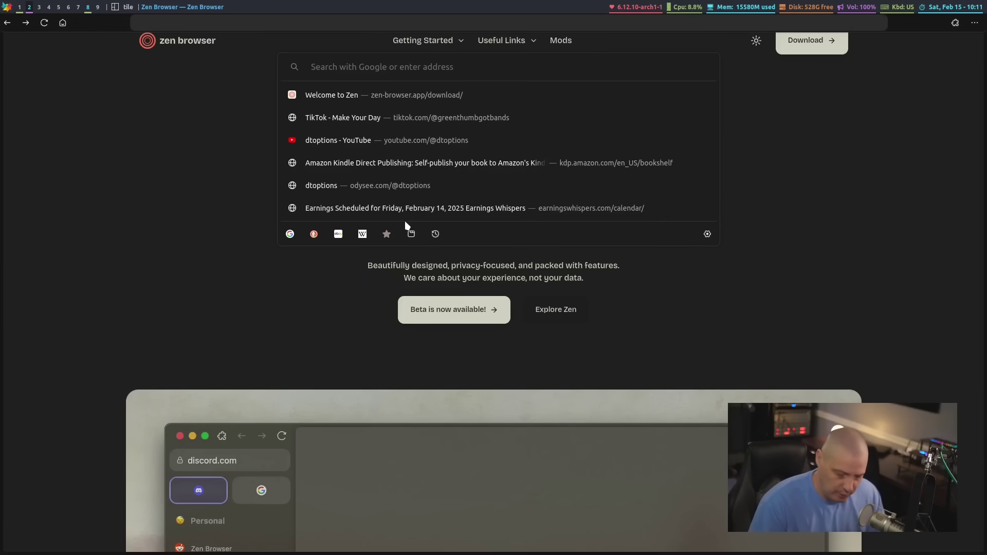
{"action": "key", "text": "Escape"}
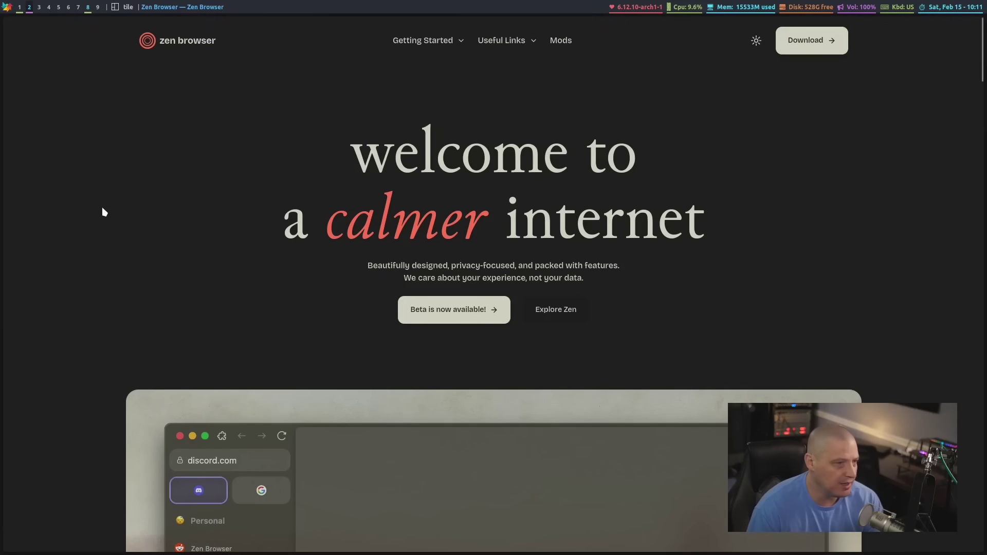
{"action": "mouse_move", "coordinate": [1, 177]}
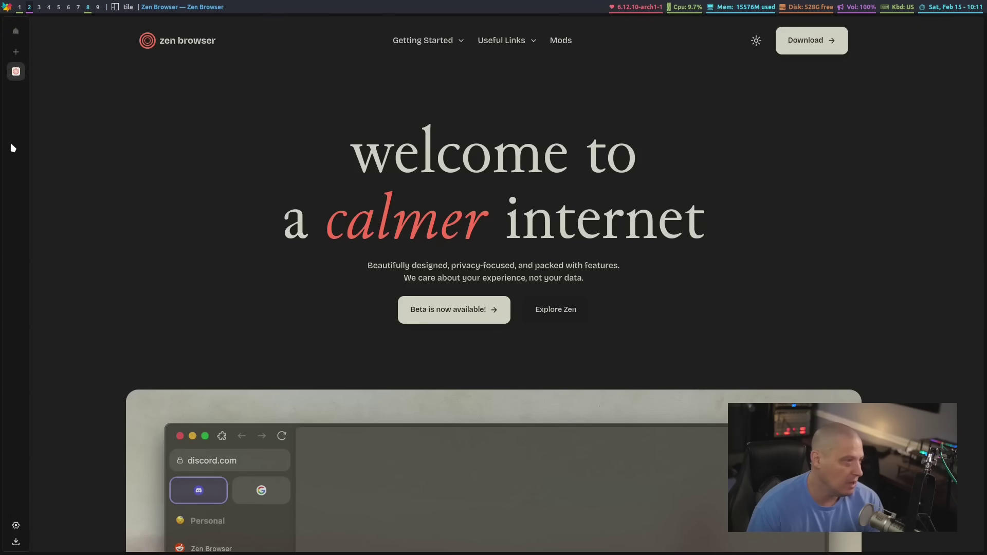
{"action": "right_click", "coordinate": [11, 146]}
{"action": "mouse_move", "coordinate": [70, 241]}
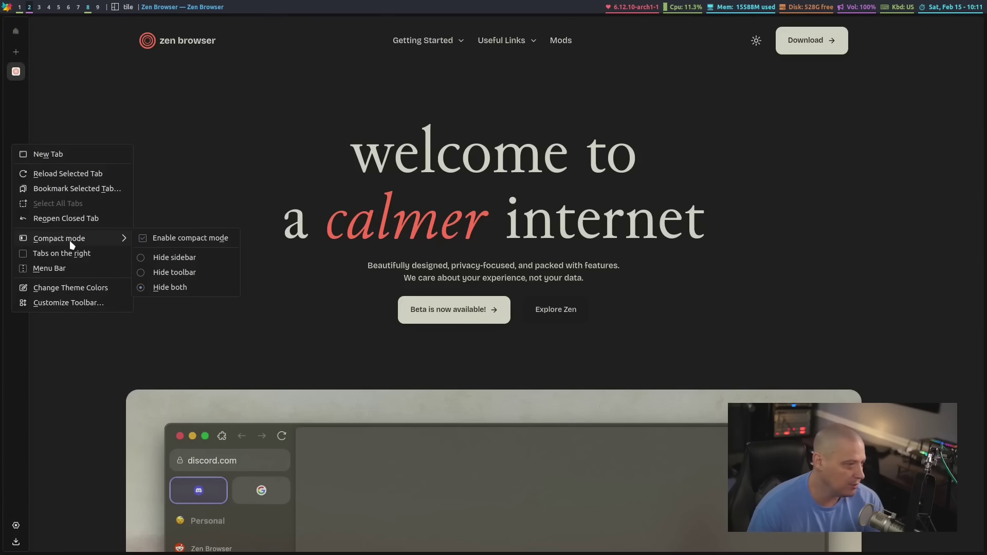
{"action": "left_click", "coordinate": [177, 239]}
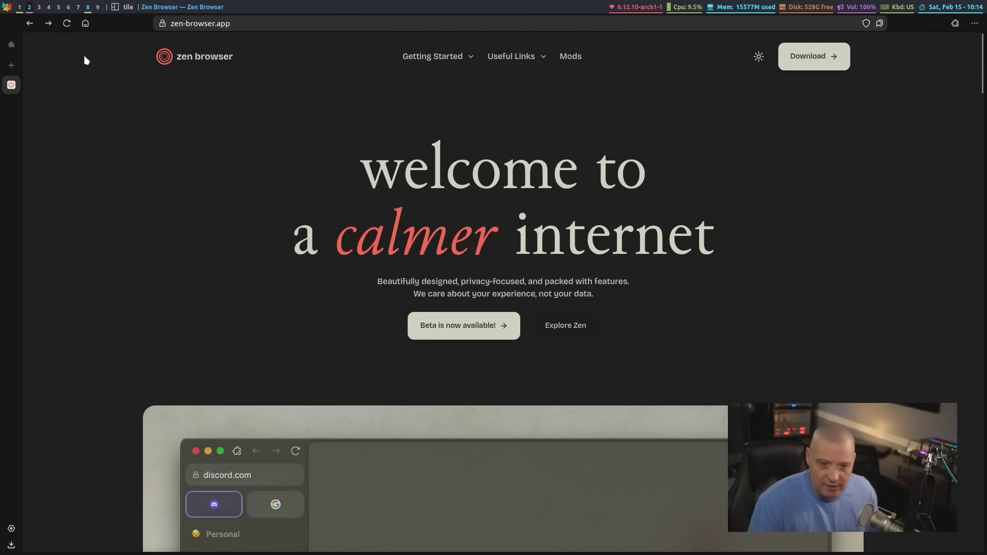
Step: Add a new tab below the zen-browser.app tab from its sidebar context menu
{"action": "right_click", "coordinate": [12, 85]}
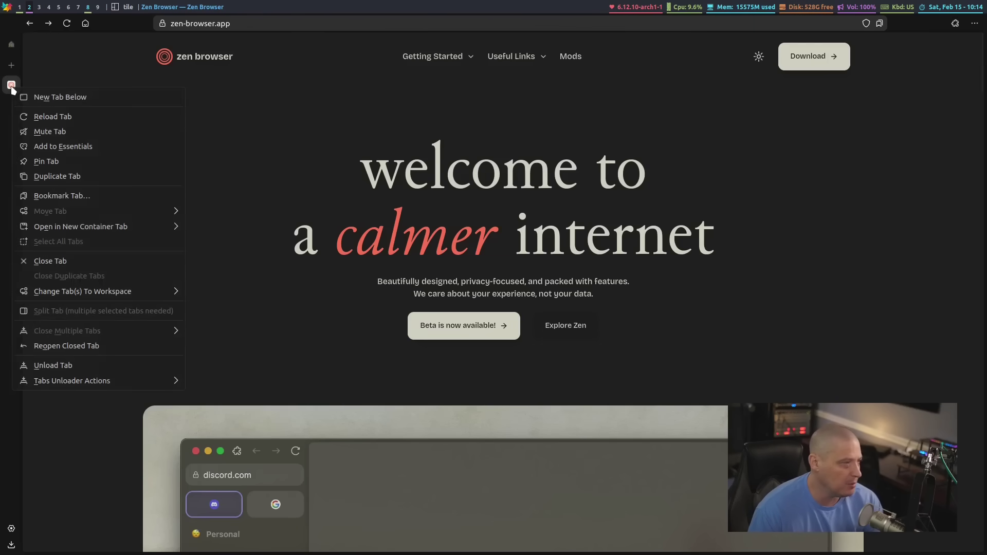
{"action": "left_click", "coordinate": [73, 102]}
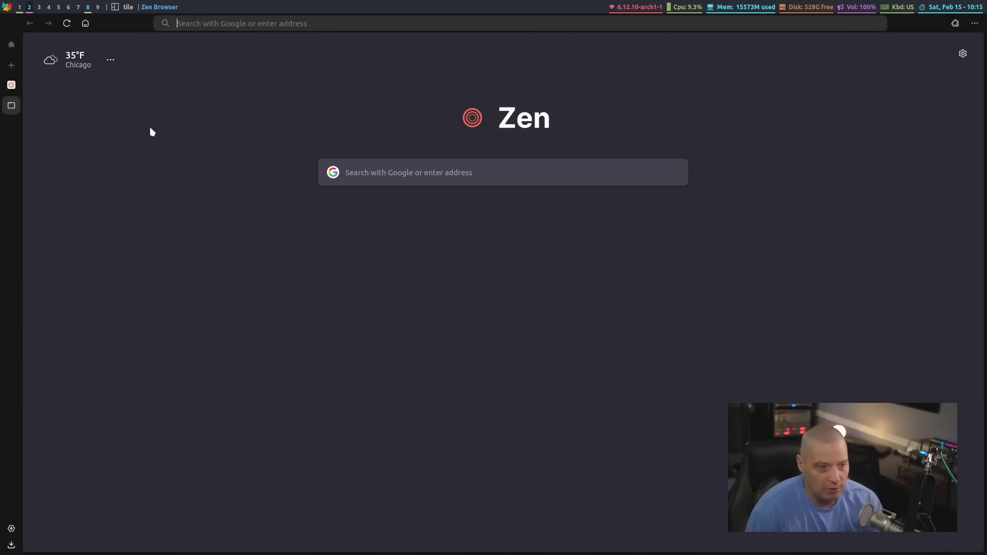
Step: Turn on the Shortcuts row and Recommended stories on the new tab page to preview them
{"action": "left_click", "coordinate": [963, 53]}
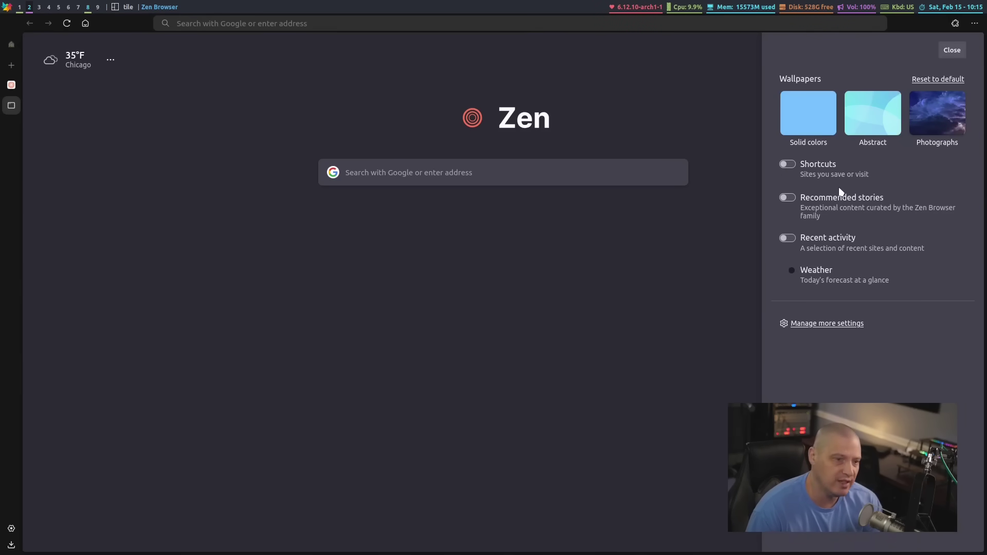
{"action": "left_click", "coordinate": [794, 164]}
{"action": "left_click", "coordinate": [747, 90]}
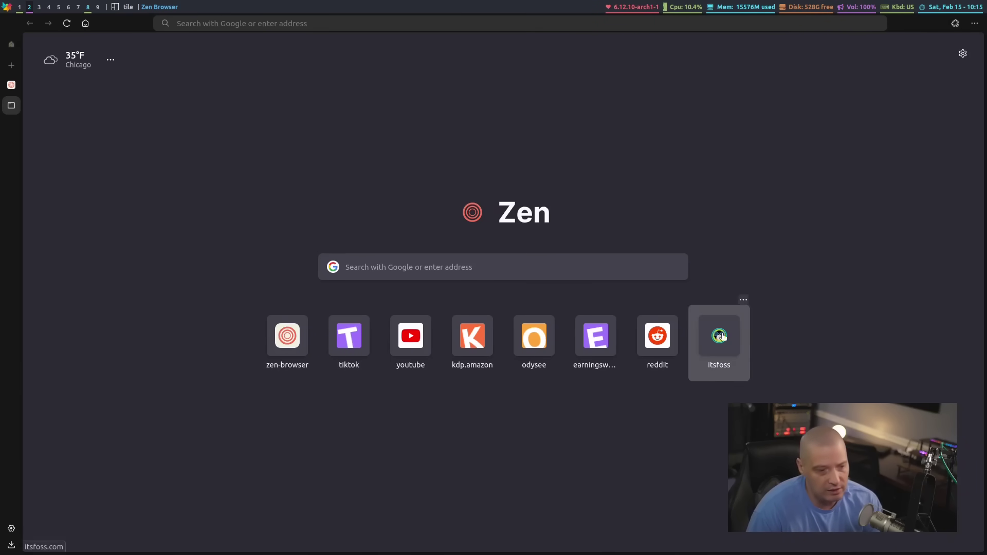
{"action": "left_click", "coordinate": [962, 54]}
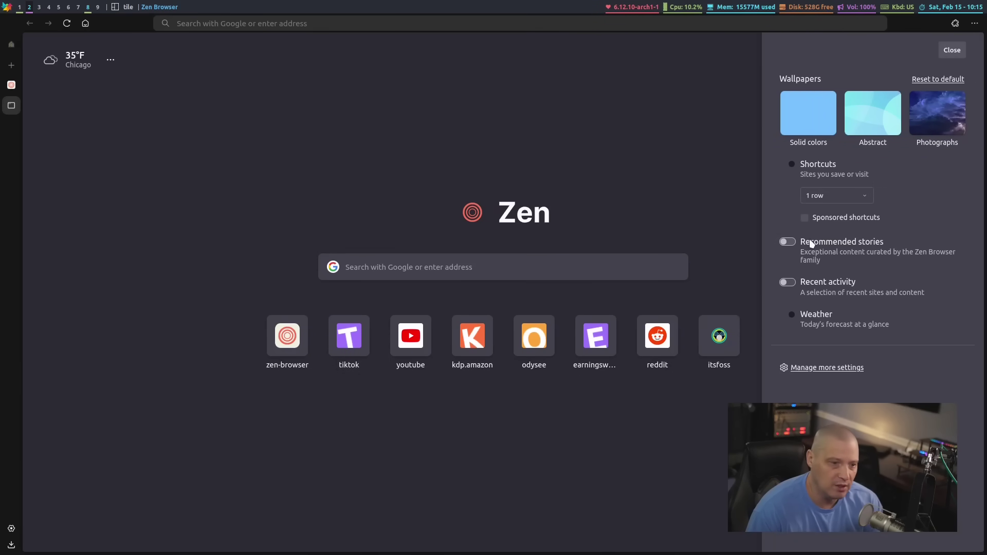
{"action": "left_click", "coordinate": [794, 240]}
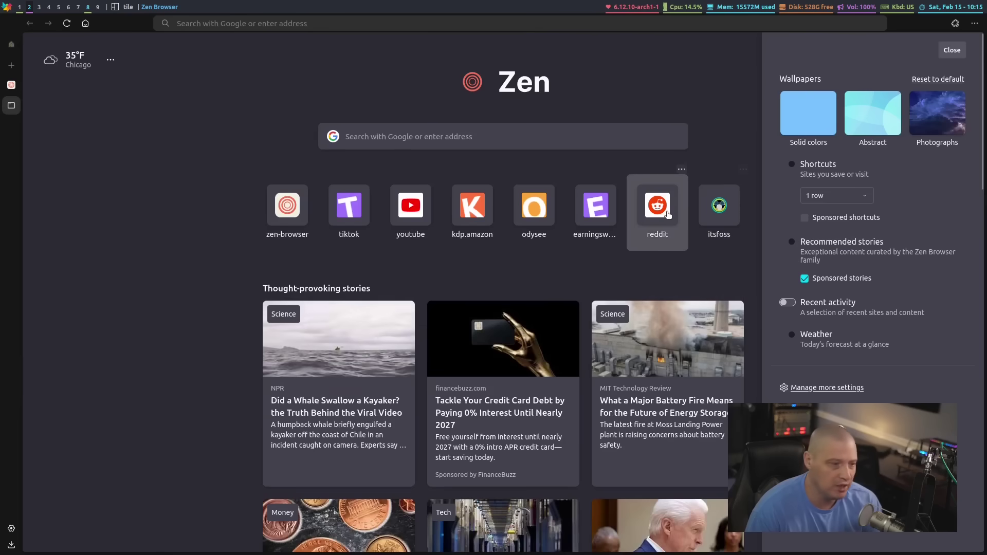
{"action": "scroll", "coordinate": [175, 298], "scroll_direction": "down", "scroll_amount": 10}
{"action": "left_click", "coordinate": [175, 272]}
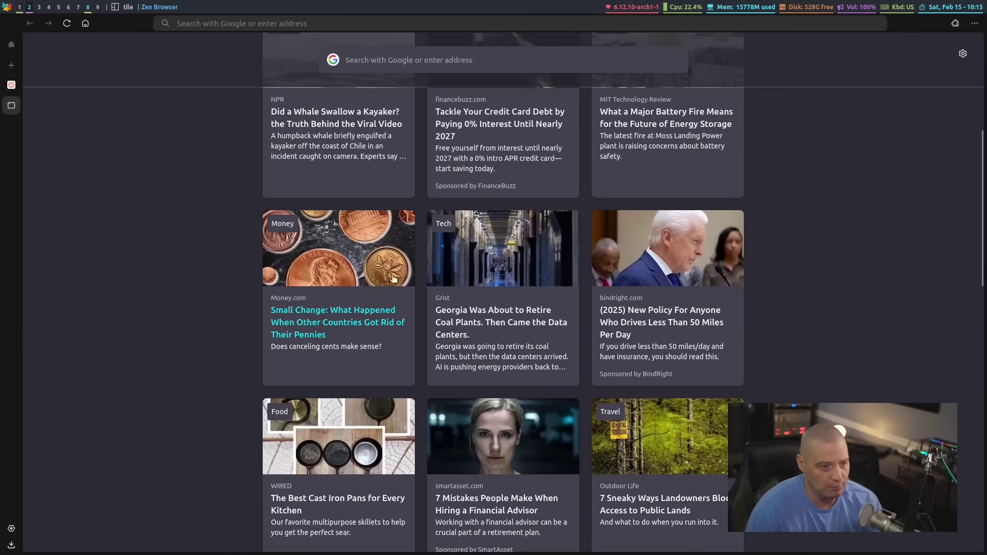
{"action": "scroll", "coordinate": [773, 347], "scroll_direction": "up", "scroll_amount": 10}
Step: Turn Recommended stories off, leaving only the Shortcuts row enabled
{"action": "left_click", "coordinate": [963, 54]}
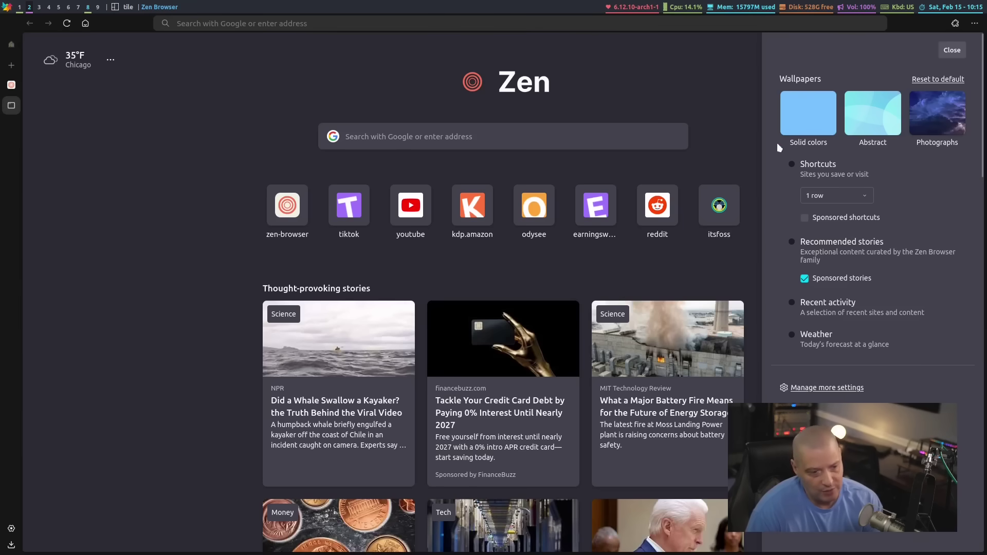
{"action": "left_click", "coordinate": [790, 241]}
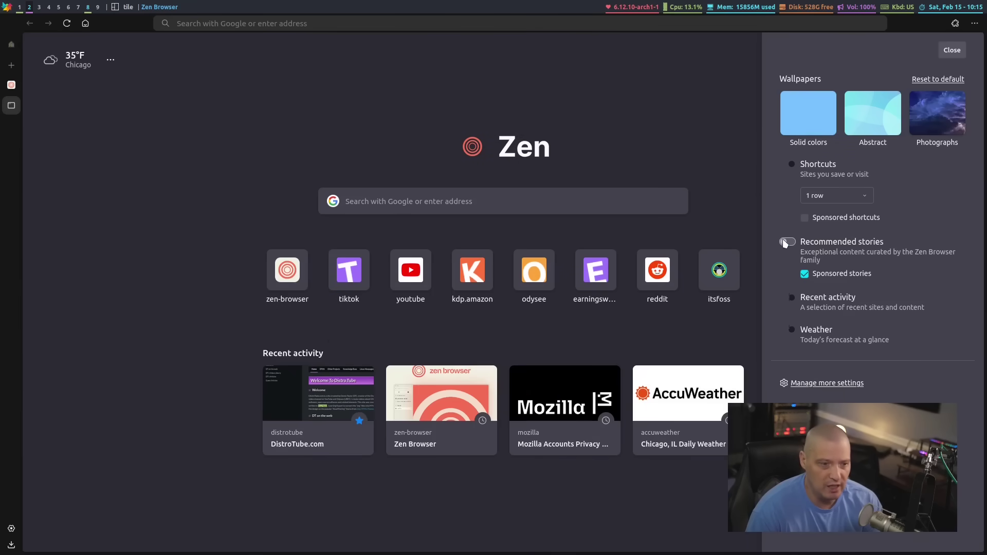
{"action": "left_click", "coordinate": [786, 163]}
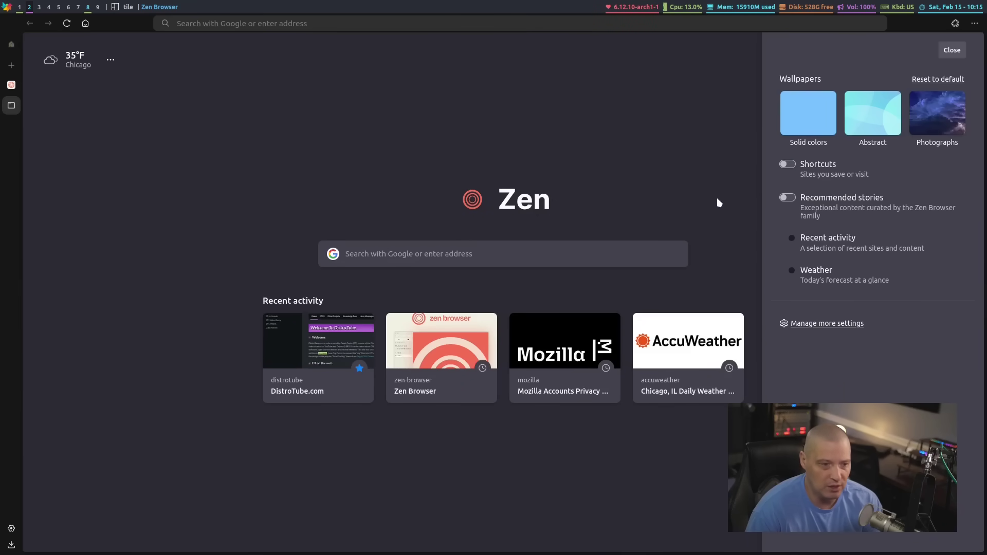
{"action": "left_click", "coordinate": [699, 160]}
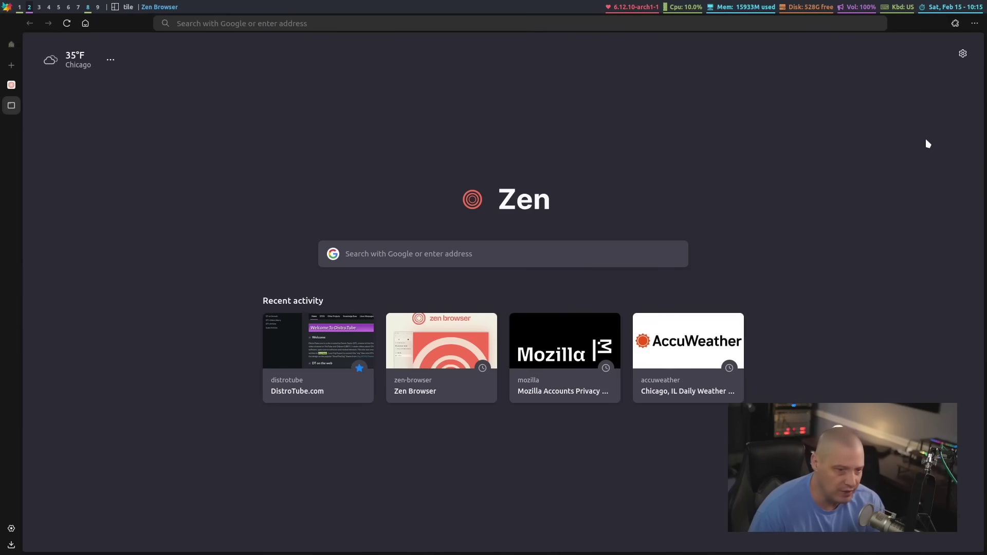
{"action": "left_click", "coordinate": [963, 53]}
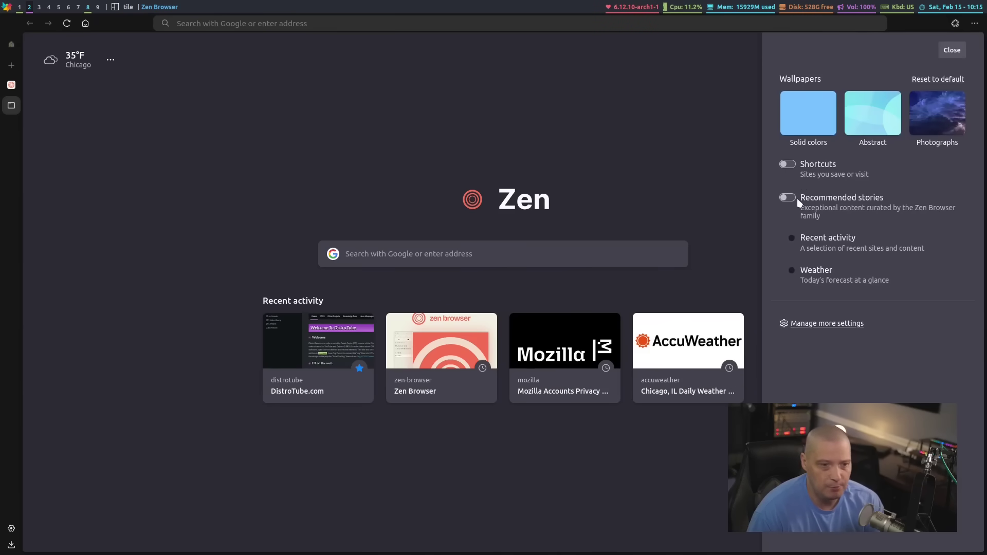
{"action": "left_click", "coordinate": [787, 164]}
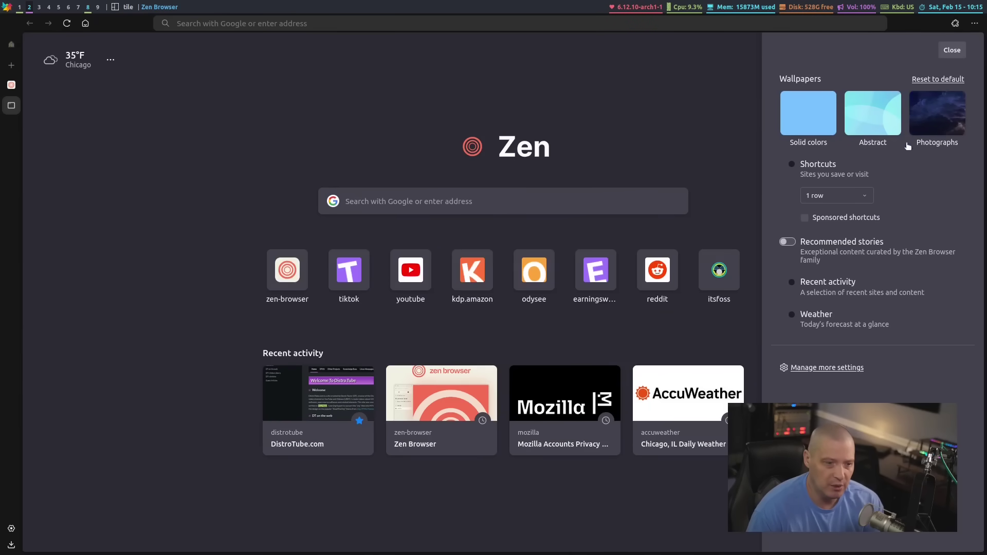
{"action": "left_click", "coordinate": [951, 50]}
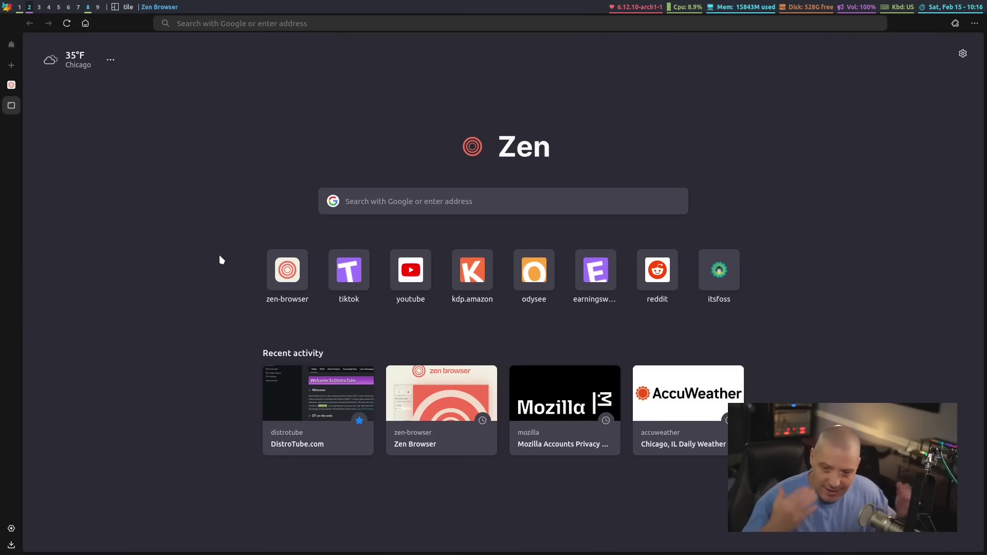
Step: Select both tabs in the sidebar and open their context menu
{"action": "left_click", "coordinate": [12, 85]}
{"action": "left_click", "coordinate": [12, 105]}
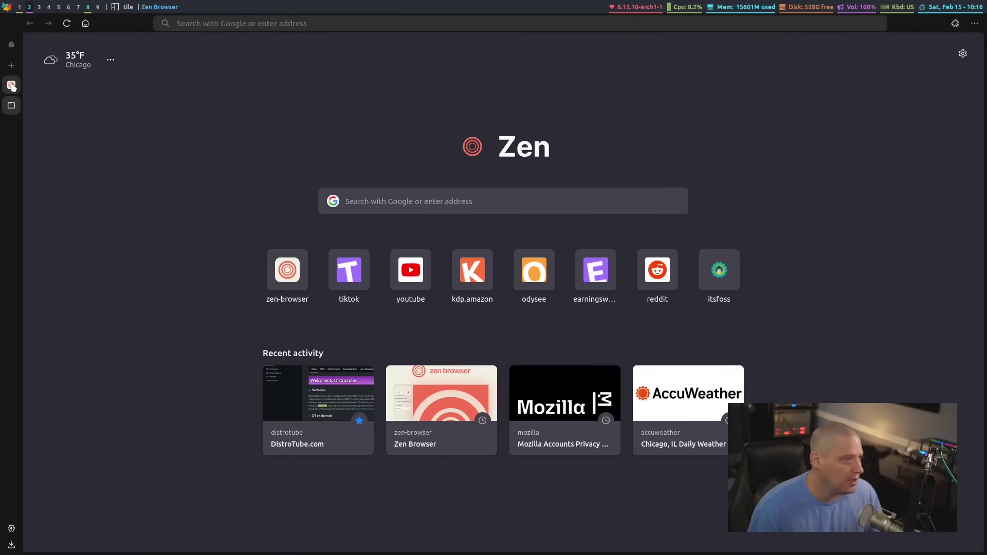
{"action": "right_click", "coordinate": [12, 87]}
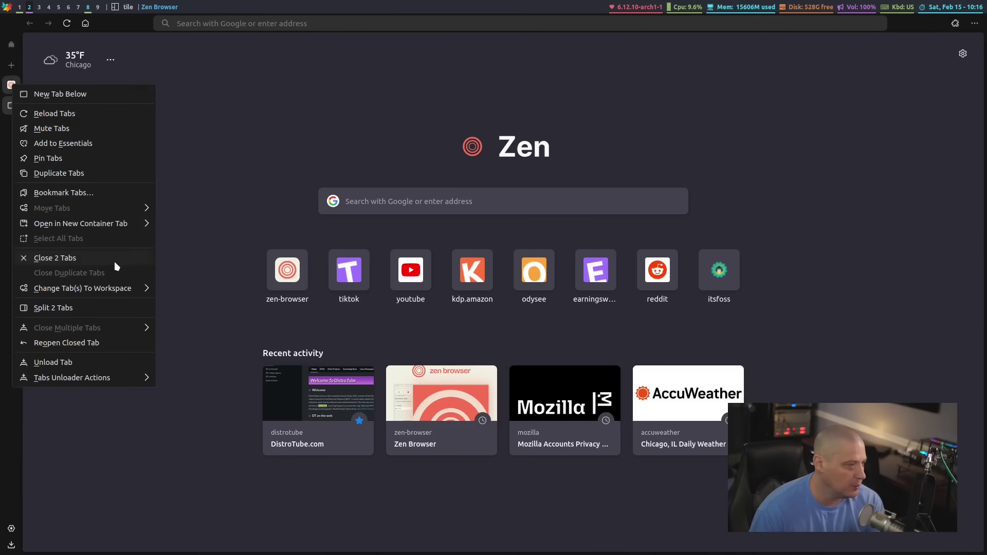
Step: Split the two tabs side by side, then try the Vertical and Horizontal layouts
{"action": "left_click", "coordinate": [121, 308]}
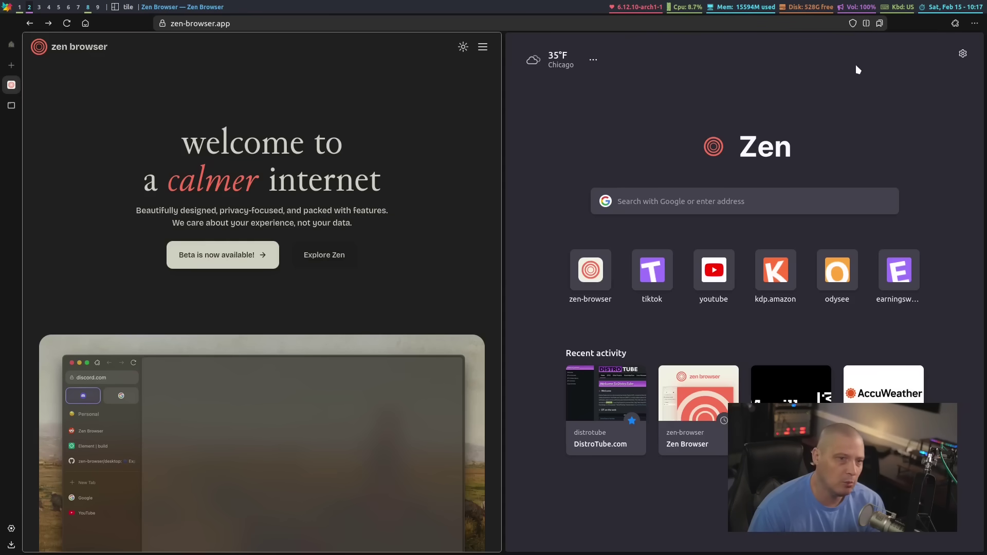
{"action": "left_click", "coordinate": [866, 24]}
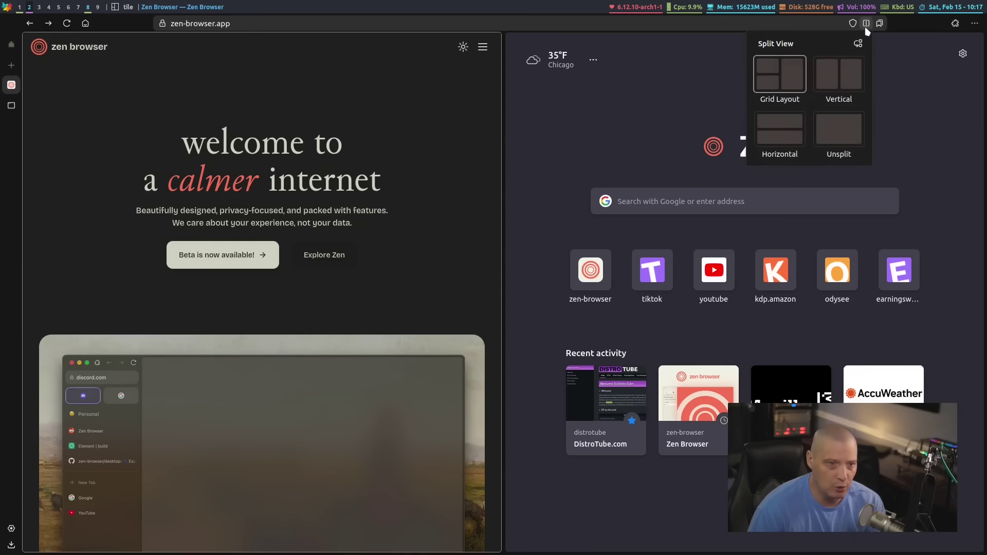
{"action": "left_click", "coordinate": [848, 72]}
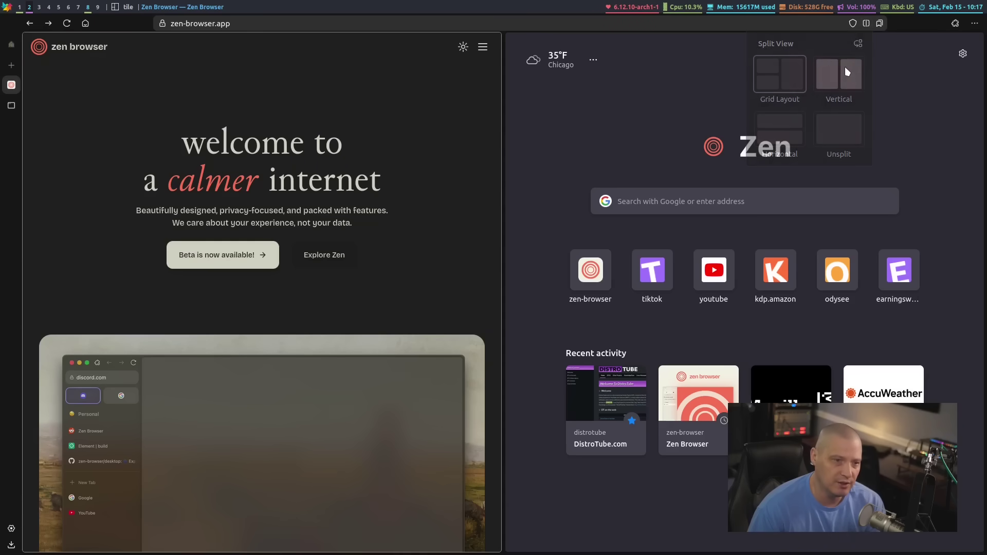
{"action": "left_click", "coordinate": [866, 24]}
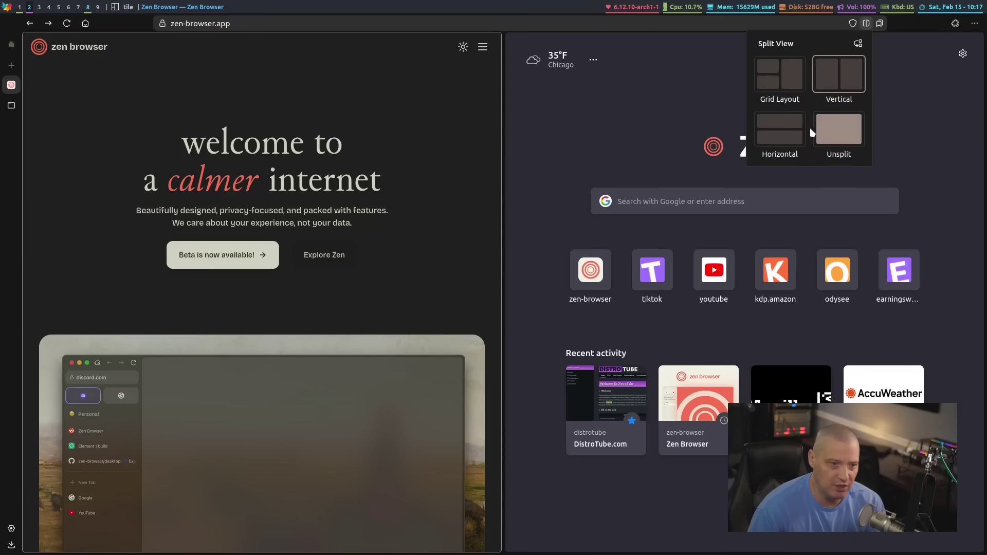
{"action": "left_click", "coordinate": [783, 131]}
Step: Unsplit the view and switch between the tabs, ending on the new tab page
{"action": "left_click", "coordinate": [866, 23]}
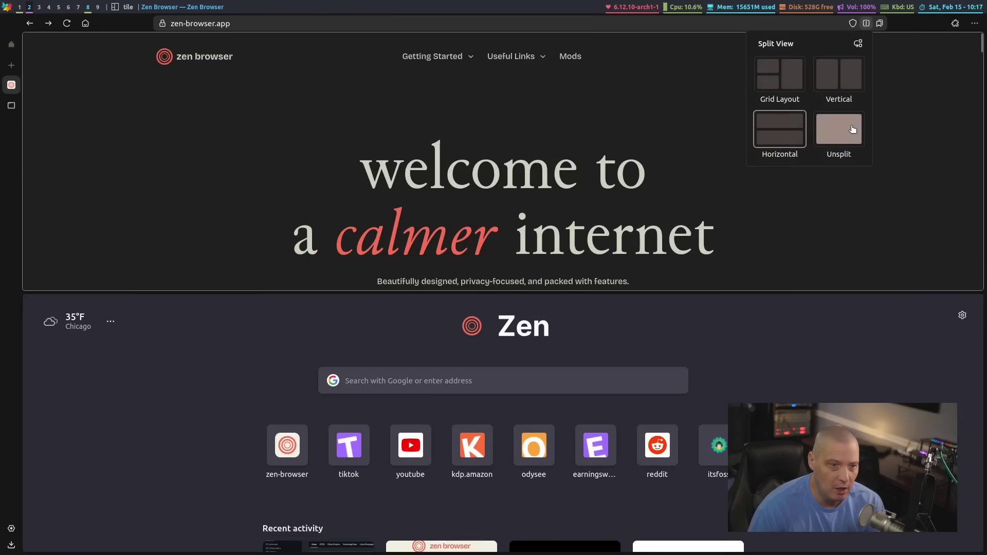
{"action": "left_click", "coordinate": [852, 129]}
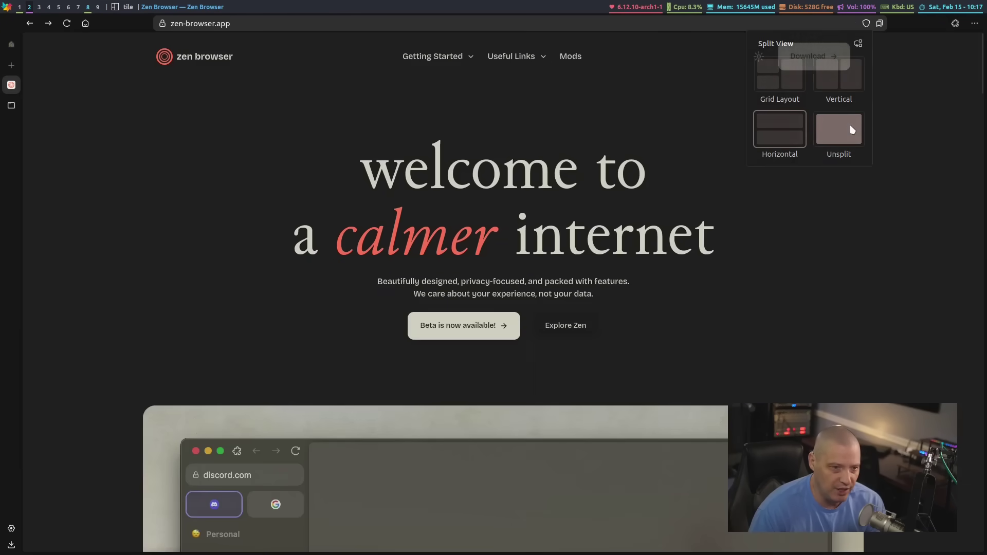
{"action": "left_click", "coordinate": [12, 106]}
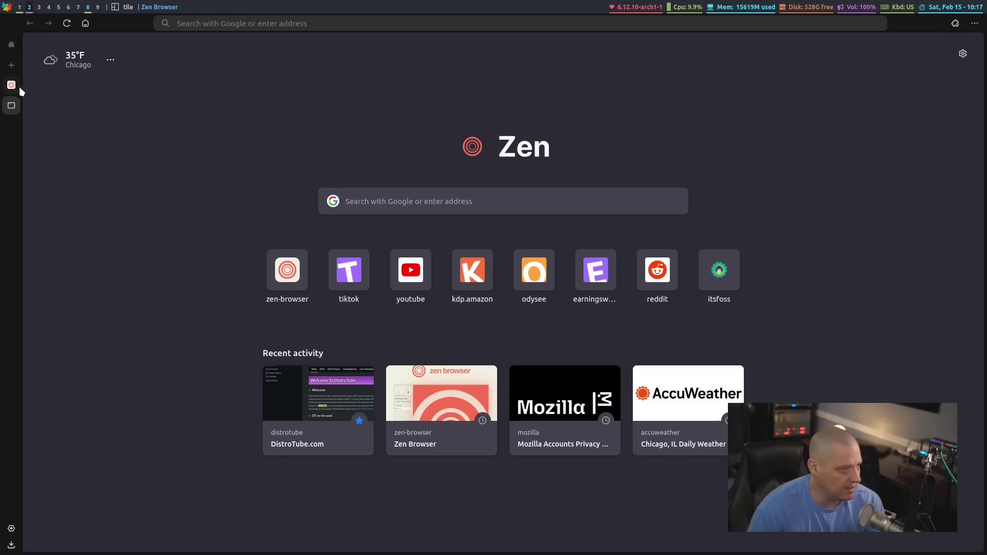
{"action": "left_click", "coordinate": [11, 86]}
{"action": "left_click", "coordinate": [12, 106]}
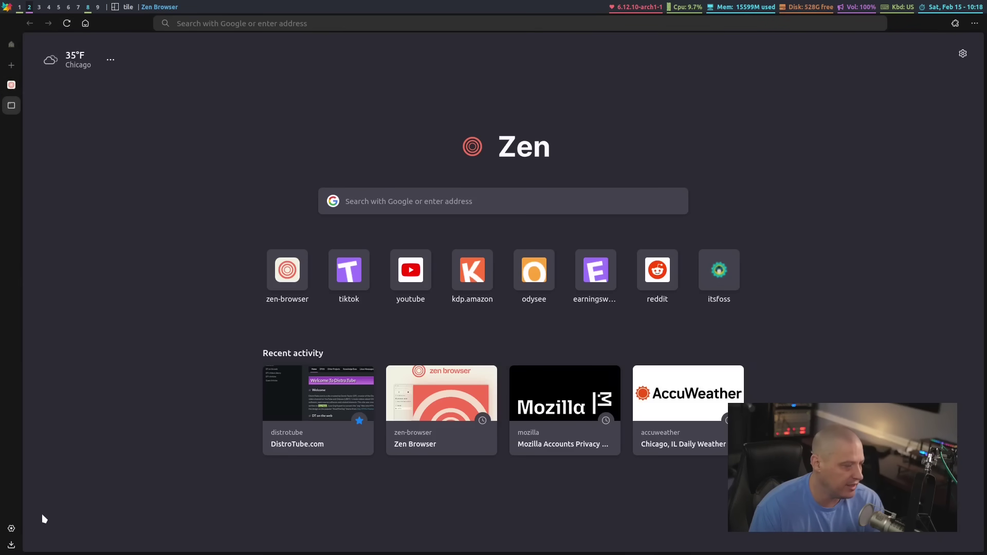
Step: Open Settings and set the Look and Feel browser layout to Single toolbar
{"action": "left_click", "coordinate": [11, 529]}
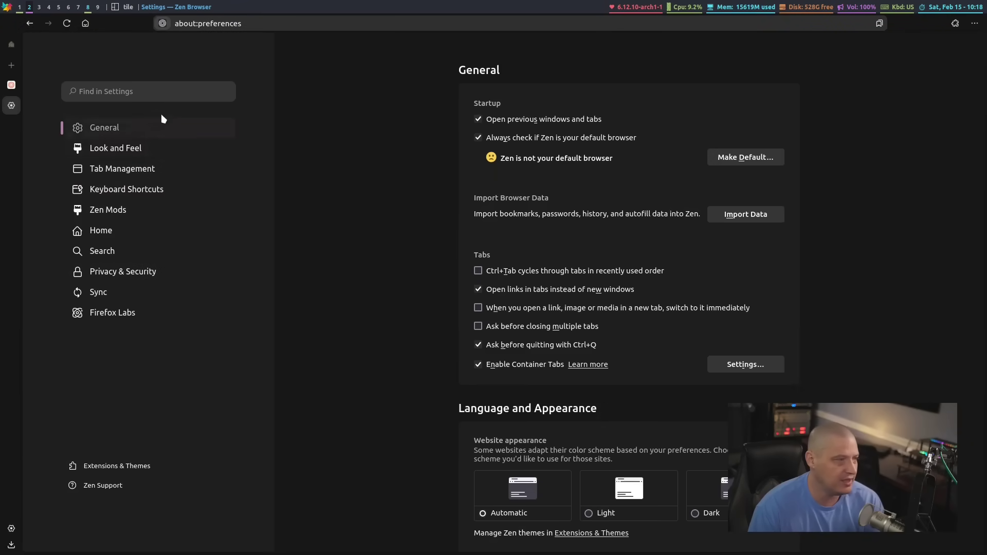
{"action": "left_click", "coordinate": [147, 150]}
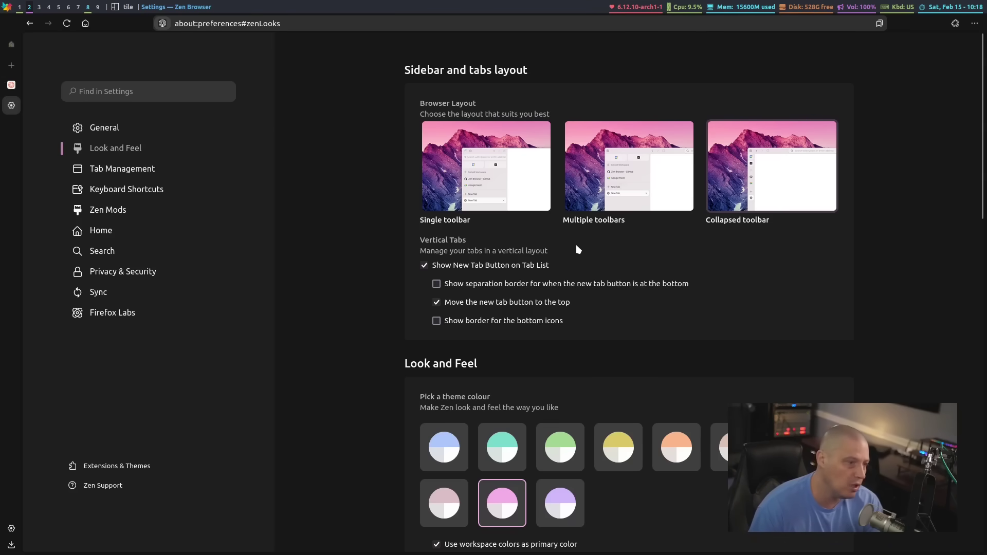
{"action": "left_click", "coordinate": [502, 185]}
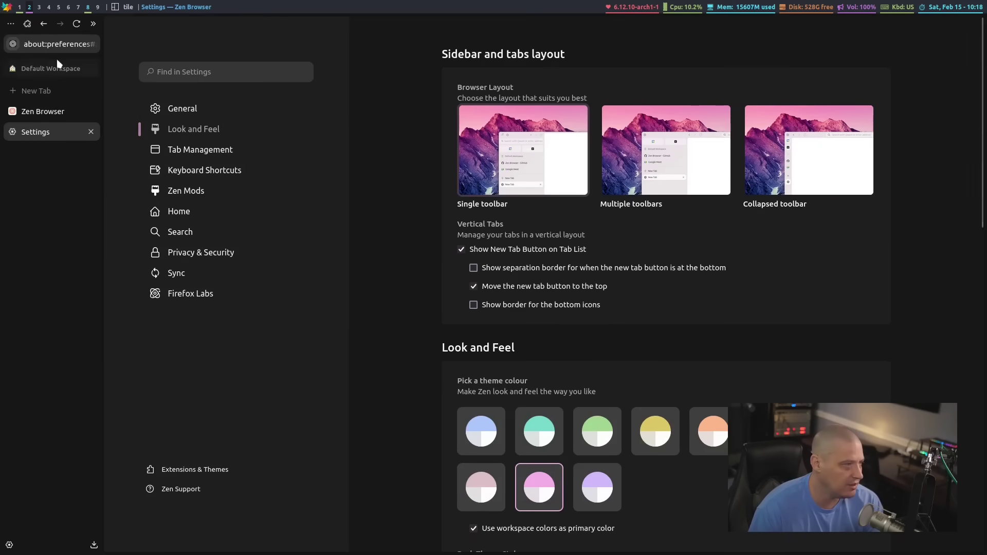
Step: Return to the zen-browser.app tab and dismiss the address bar suggestions
{"action": "left_click", "coordinate": [58, 113]}
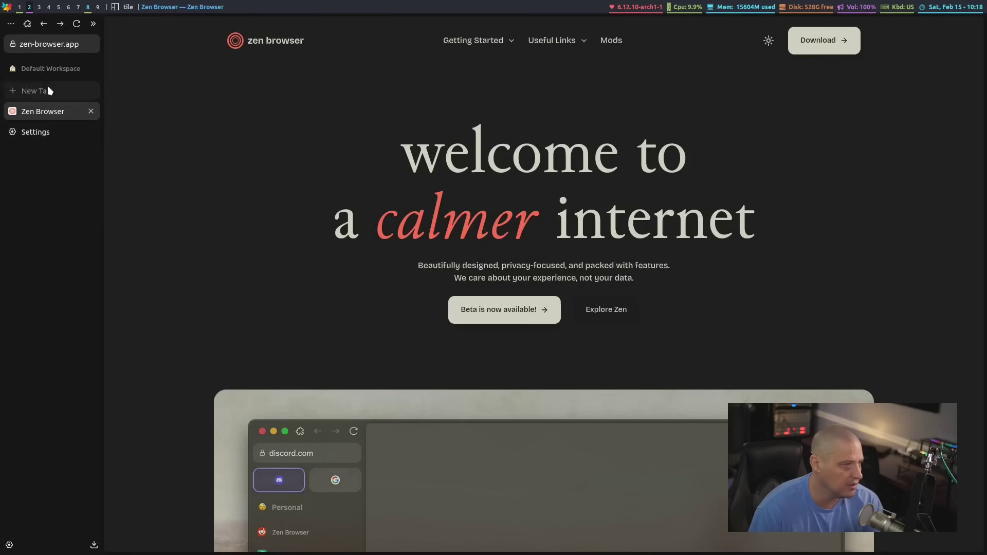
{"action": "left_click", "coordinate": [37, 43]}
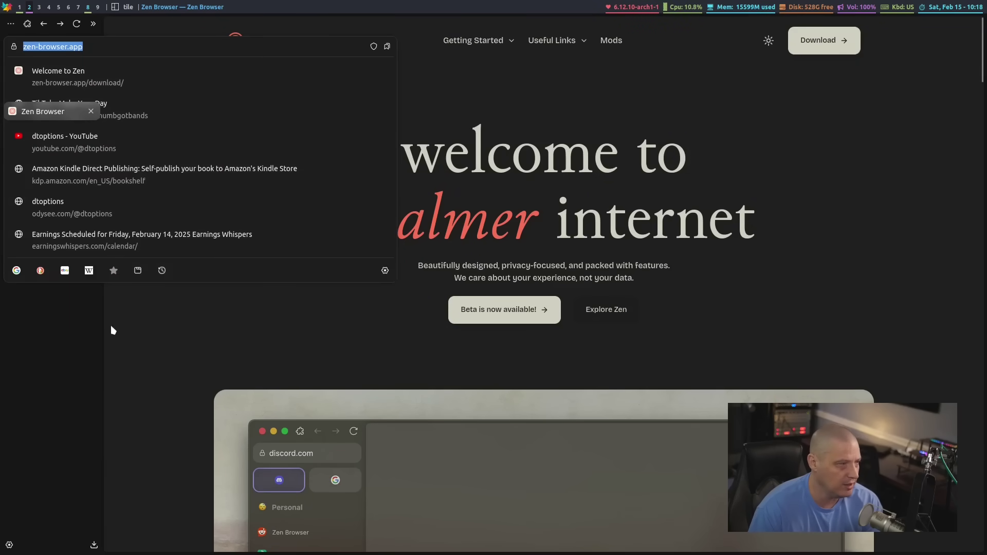
{"action": "key", "text": "Escape"}
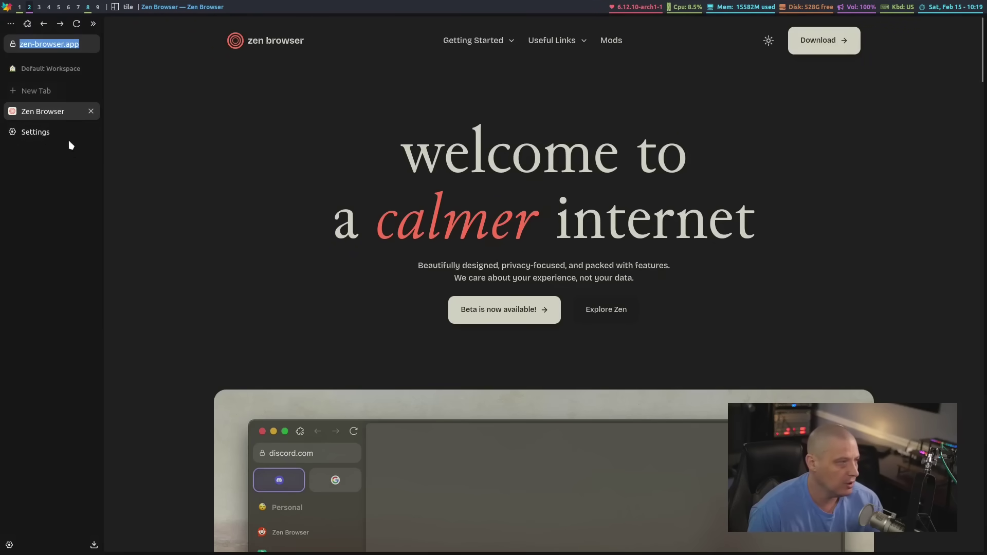
Step: Try the Night and Colorful dark theme styles, then restore Default Dark Theme
{"action": "left_click", "coordinate": [9, 544]}
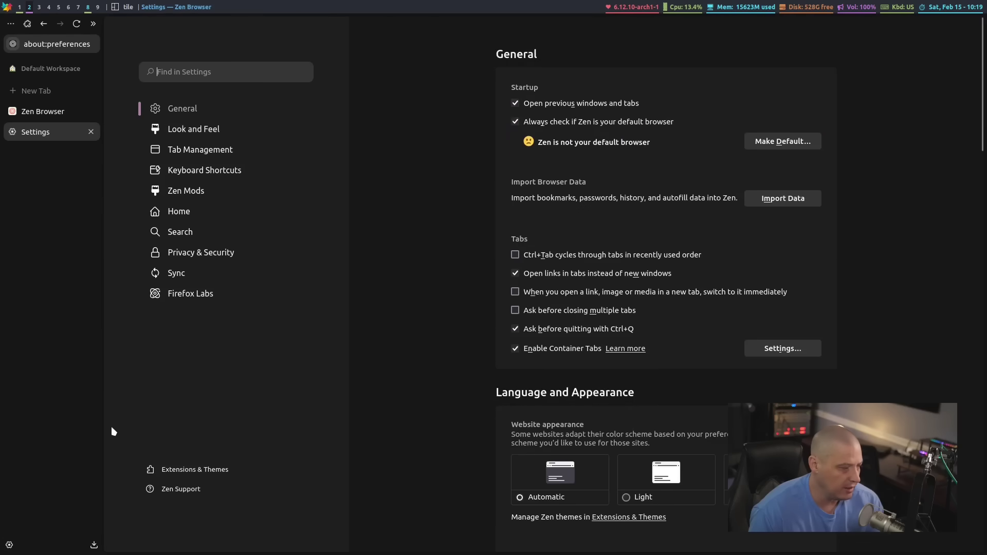
{"action": "left_click", "coordinate": [247, 135]}
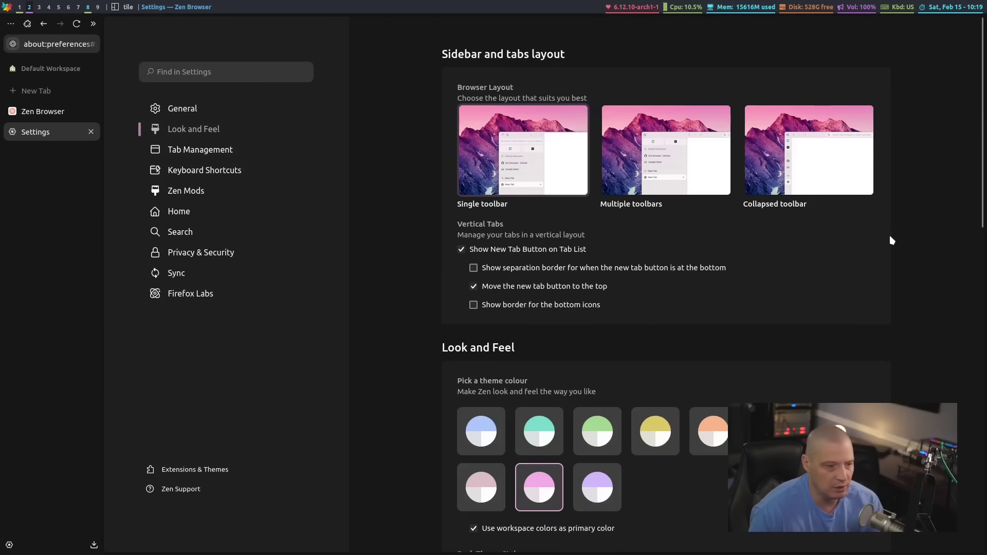
{"action": "scroll", "coordinate": [890, 237], "scroll_direction": "down", "scroll_amount": 3}
{"action": "scroll", "coordinate": [889, 236], "scroll_direction": "down", "scroll_amount": 3}
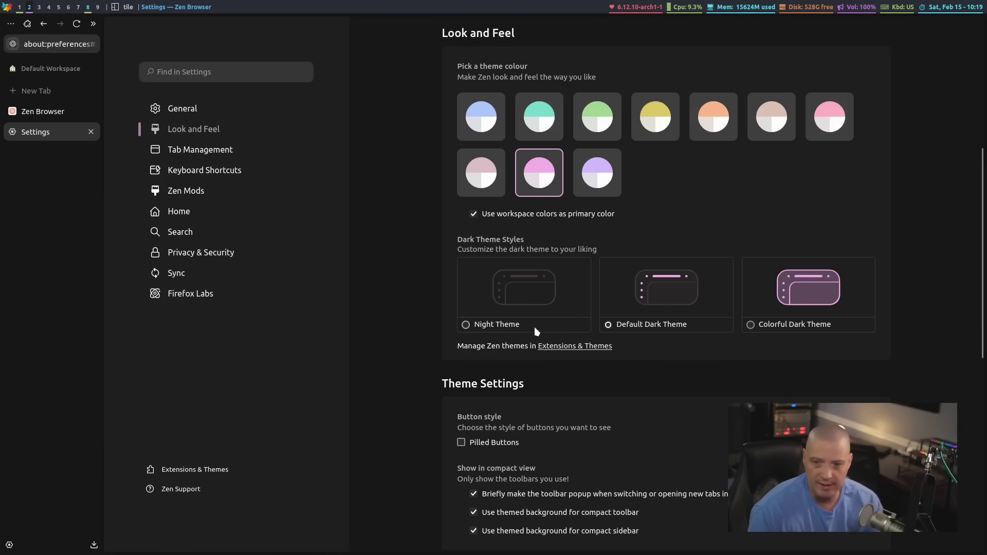
{"action": "left_click", "coordinate": [489, 297]}
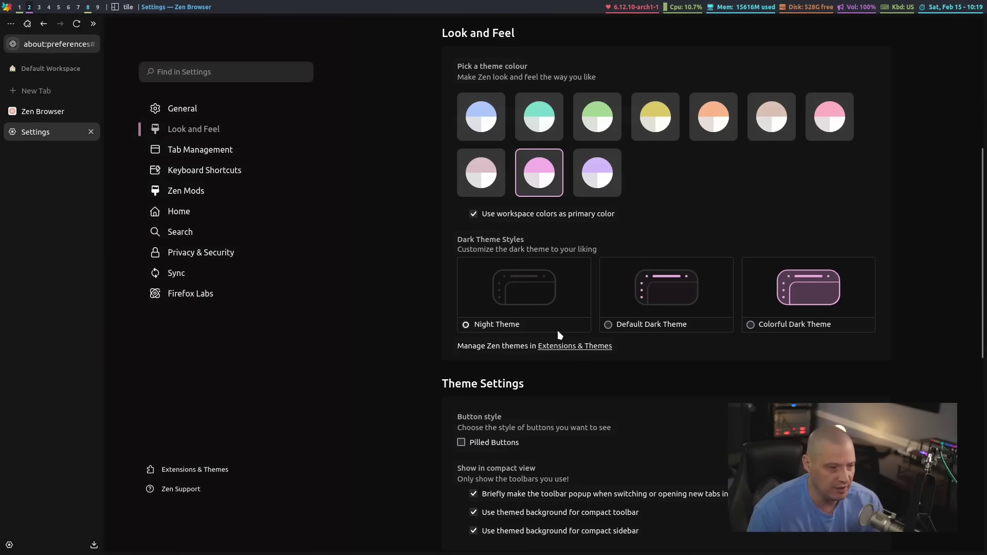
{"action": "left_click", "coordinate": [792, 298]}
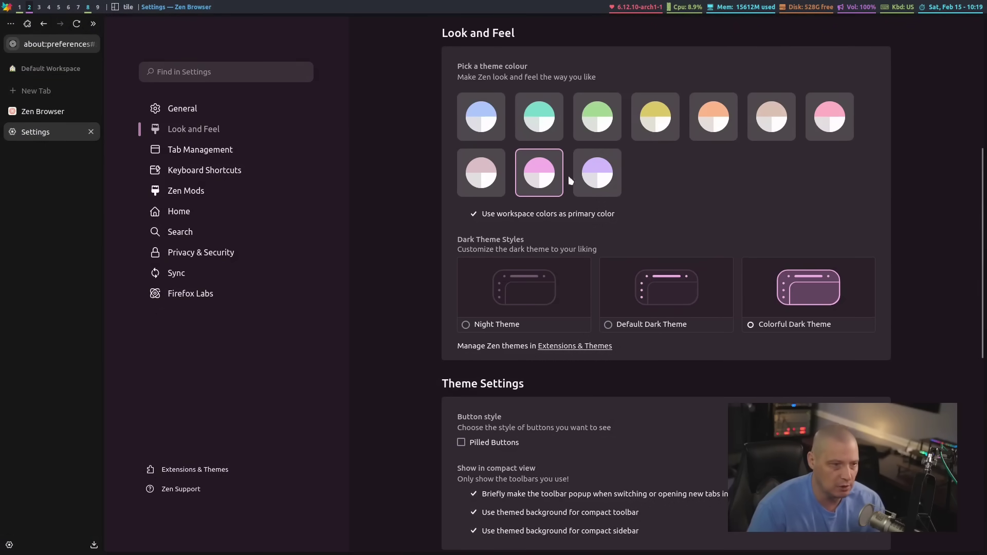
{"action": "left_click", "coordinate": [691, 280]}
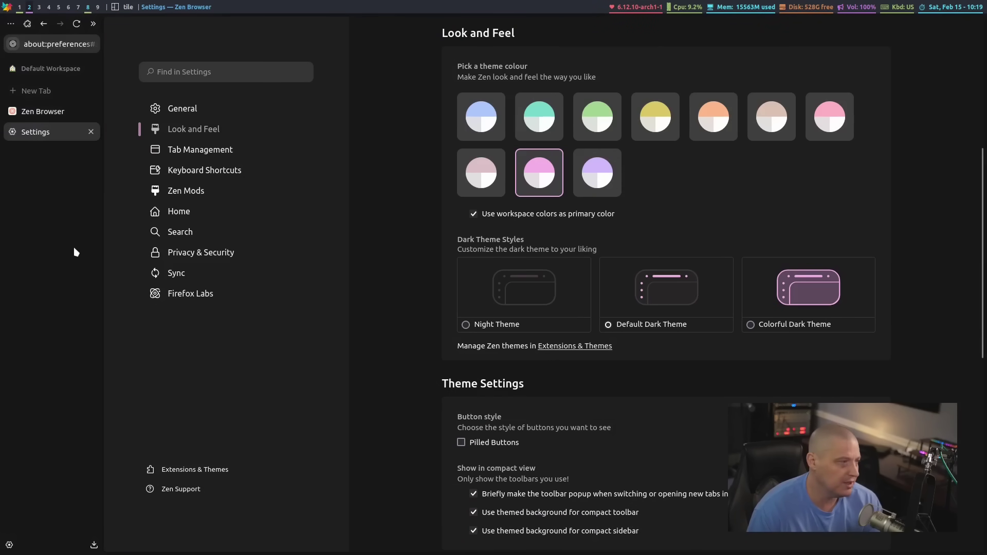
Step: Open Change Theme Colors, add purple, pink and green dots, and adjust contrast and texture
{"action": "right_click", "coordinate": [48, 225]}
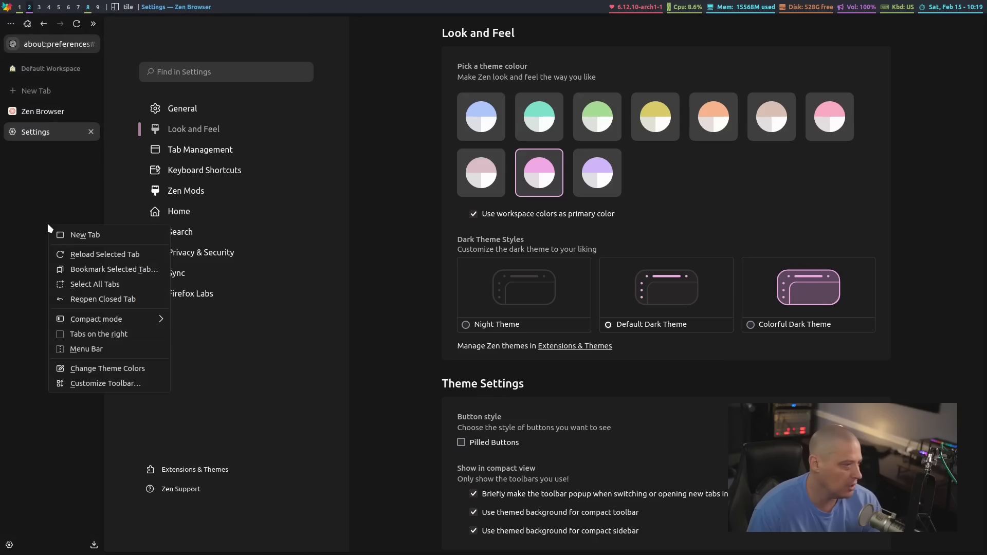
{"action": "left_click", "coordinate": [125, 369]}
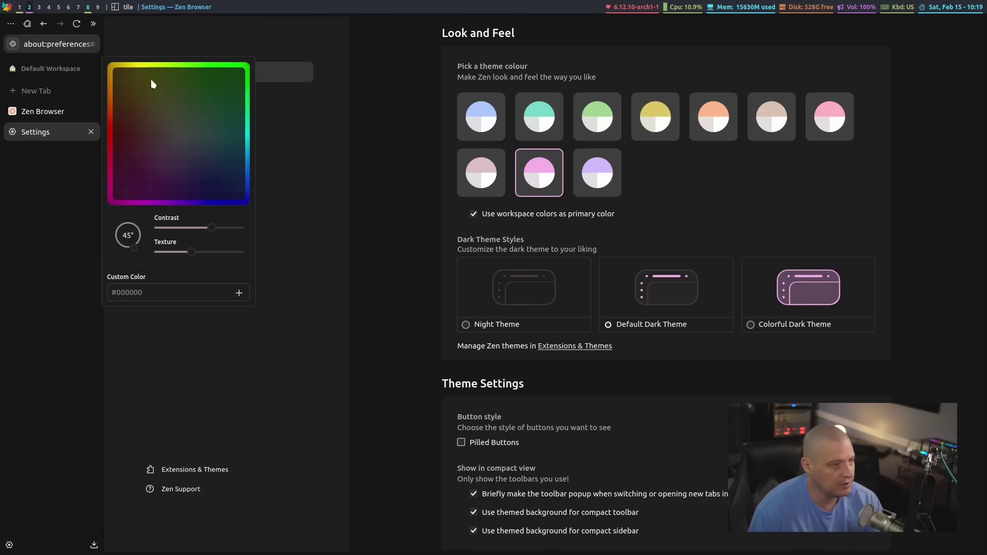
{"action": "left_click", "coordinate": [205, 172]}
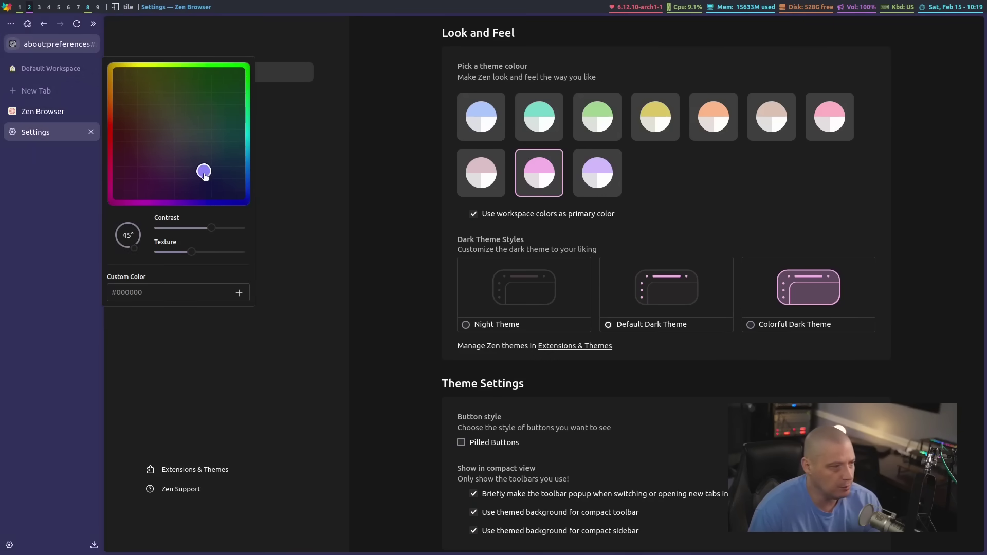
{"action": "left_click", "coordinate": [156, 161]}
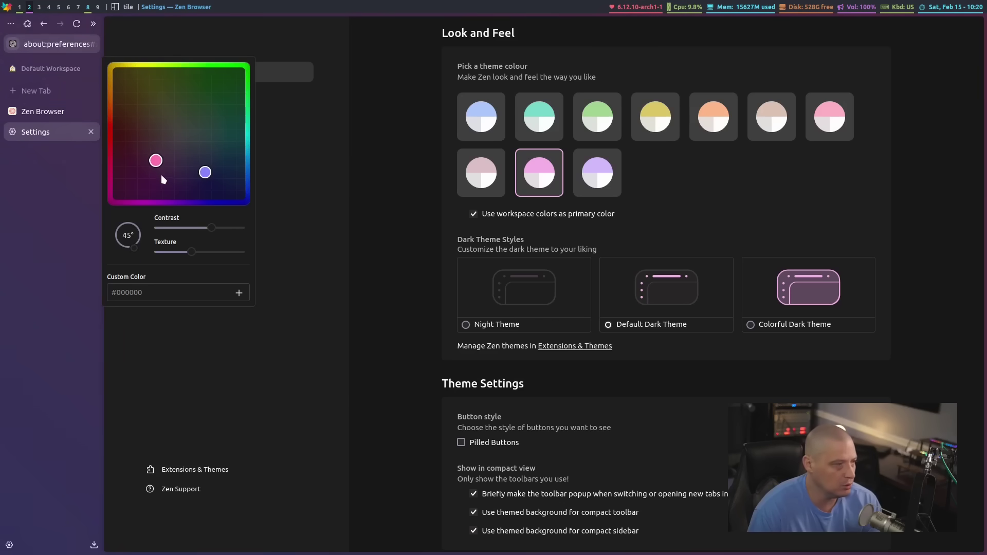
{"action": "left_click", "coordinate": [199, 108]}
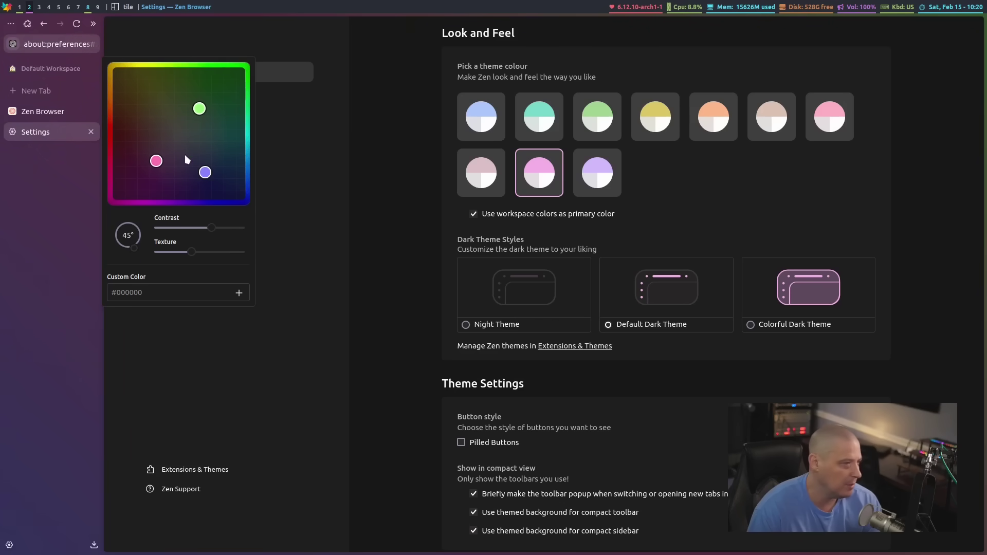
{"action": "left_click", "coordinate": [200, 228]}
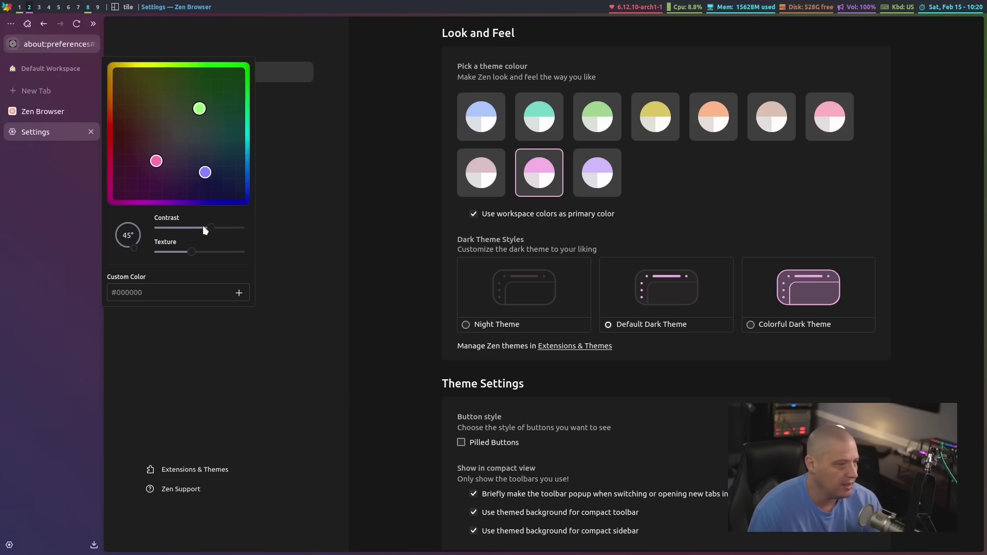
{"action": "left_click_drag", "start_coordinate": [192, 252], "coordinate": [212, 257]}
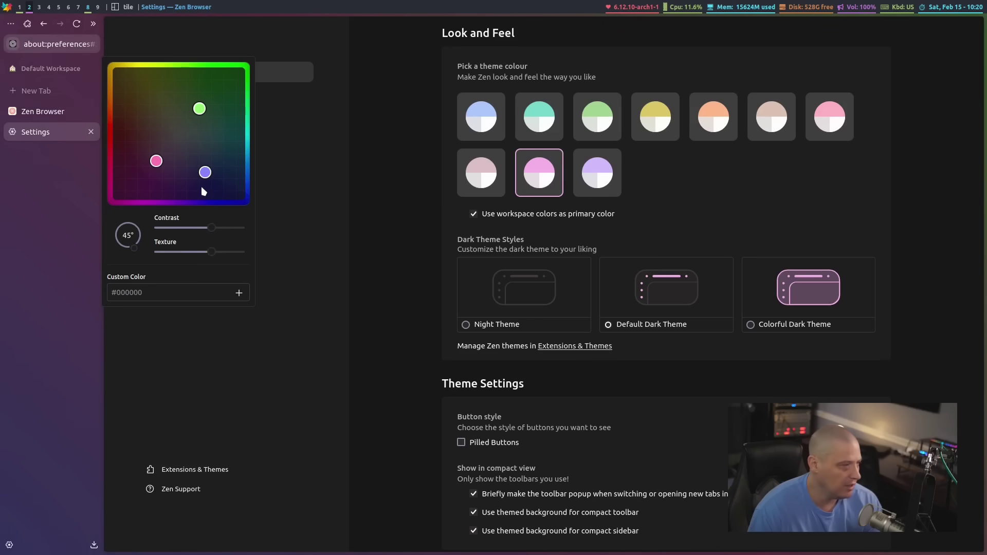
{"action": "left_click_drag", "start_coordinate": [199, 108], "coordinate": [142, 132]}
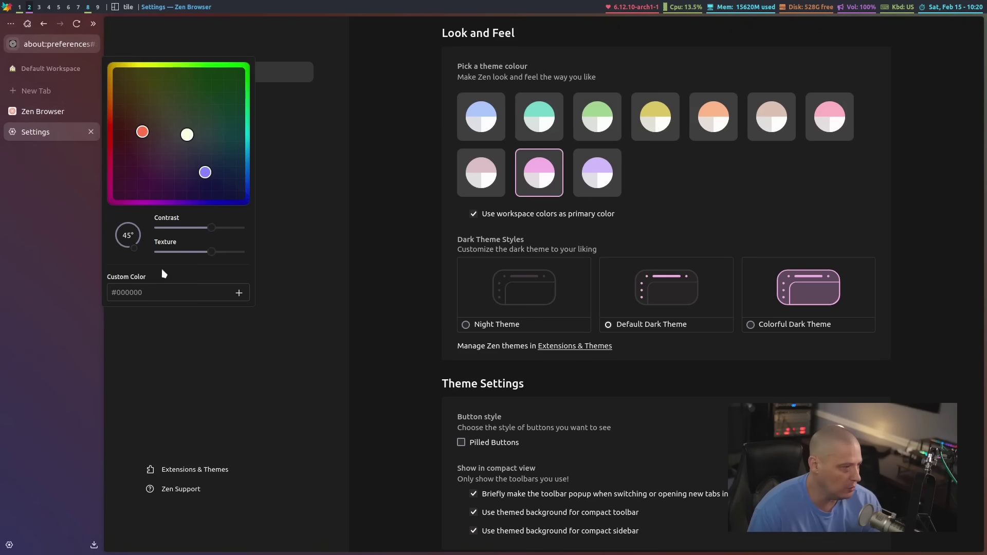
{"action": "left_click_drag", "start_coordinate": [205, 255], "coordinate": [252, 257]}
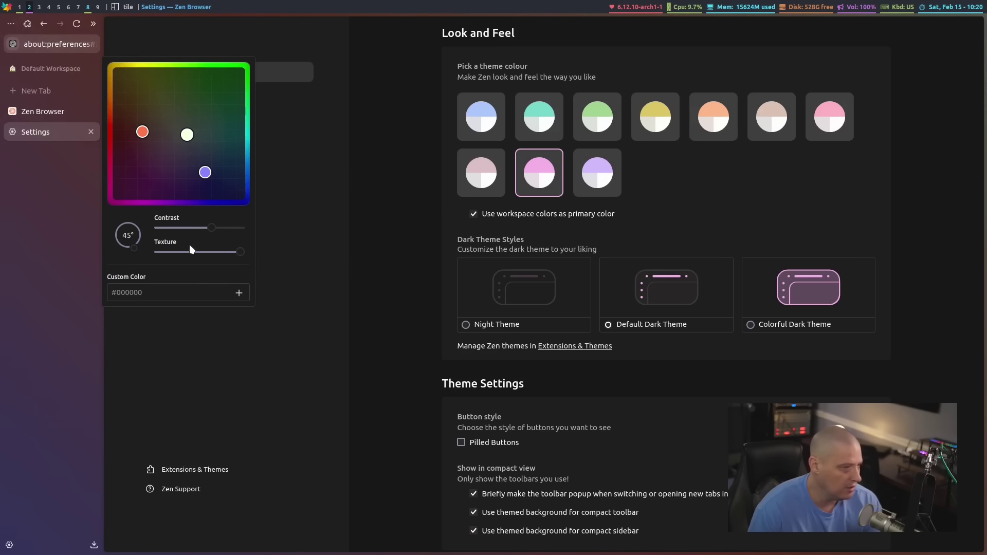
{"action": "left_click_drag", "start_coordinate": [189, 249], "coordinate": [134, 259]}
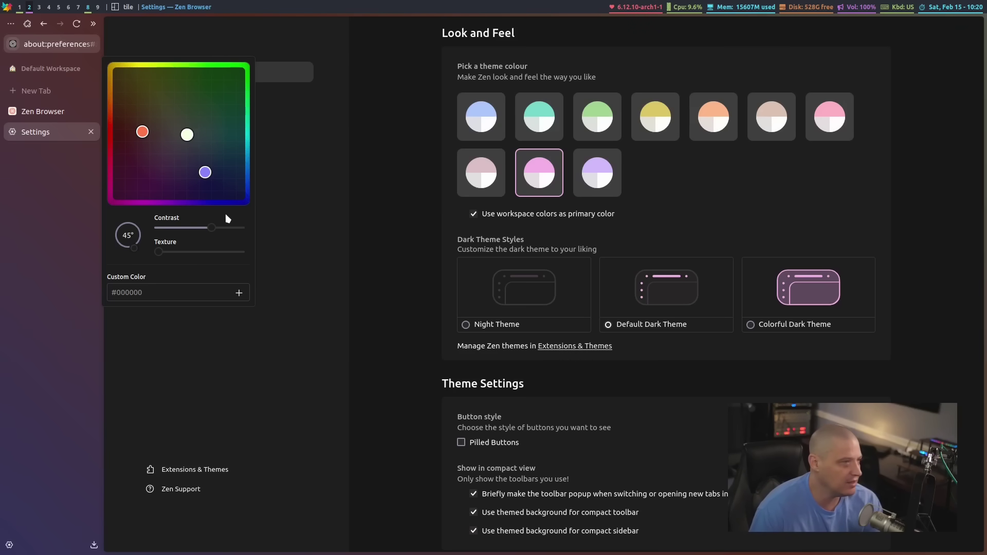
Step: Remove the gradient's colour dots and save the theme
{"action": "left_click", "coordinate": [205, 173]}
{"action": "left_click", "coordinate": [187, 136]}
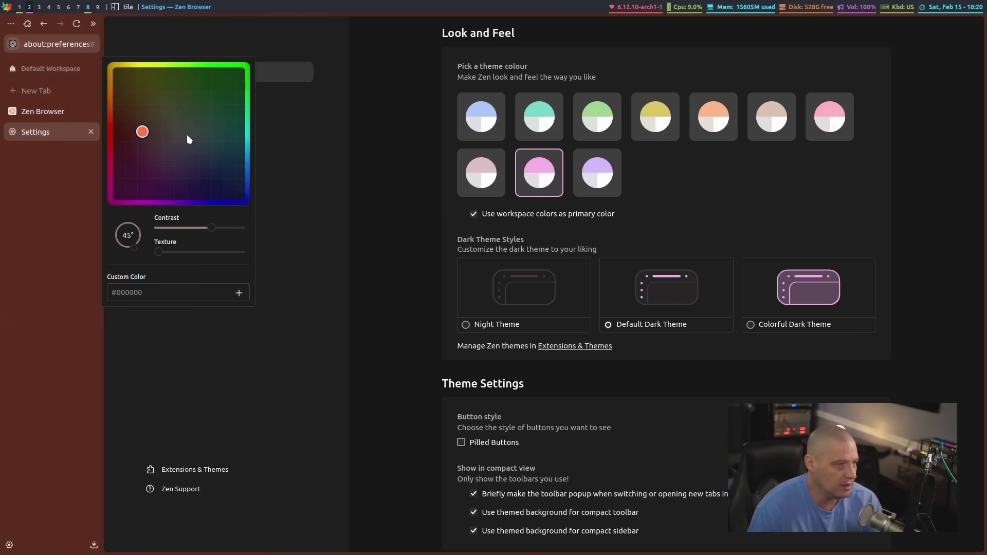
{"action": "left_click", "coordinate": [144, 133]}
{"action": "left_click", "coordinate": [66, 308]}
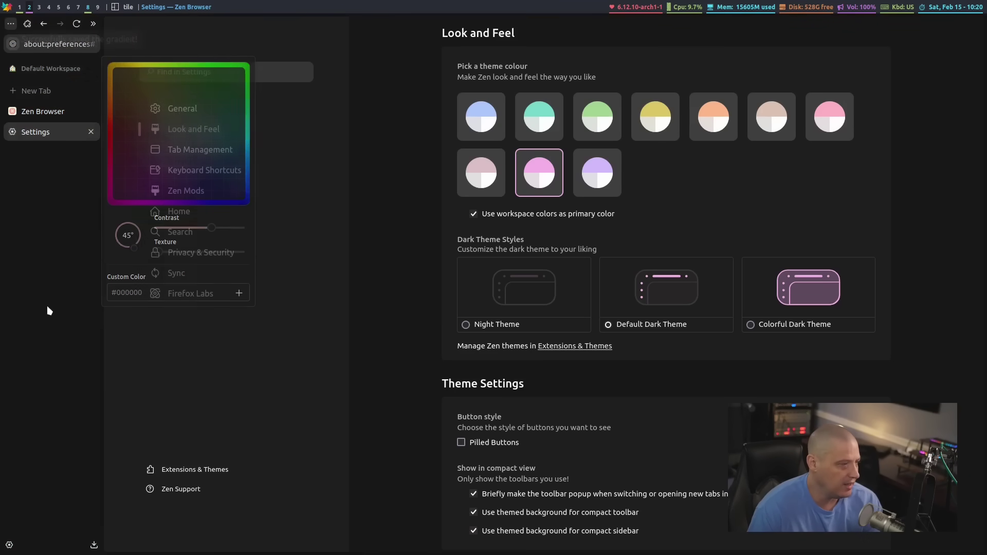
{"action": "scroll", "coordinate": [824, 333], "scroll_direction": "up", "scroll_amount": 5}
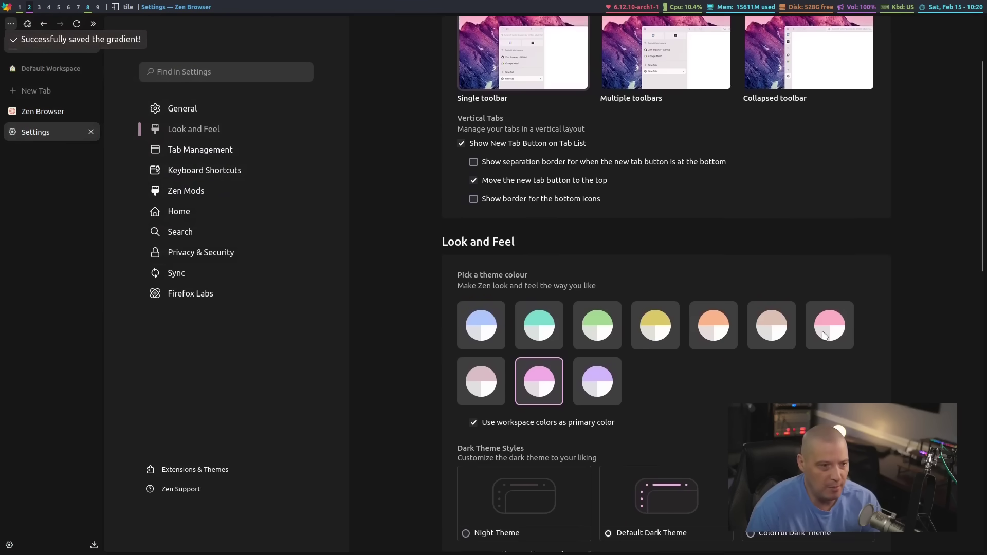
Step: Choose the Multiple toolbars layout, toggle the sidebar with Ctrl+Alt+B, then open Keyboard Shortcuts
{"action": "left_click", "coordinate": [642, 169]}
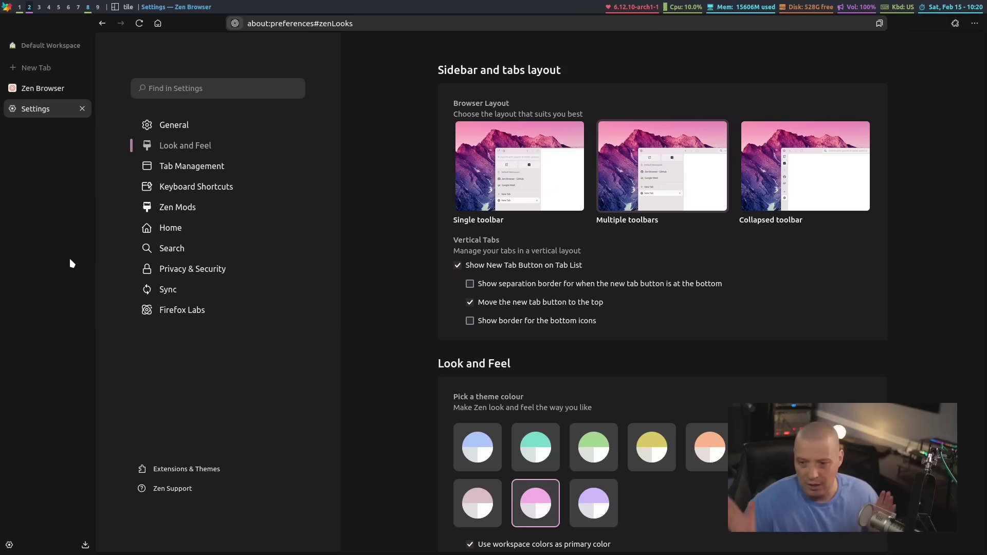
{"action": "key", "text": "ctrl+alt+b"}
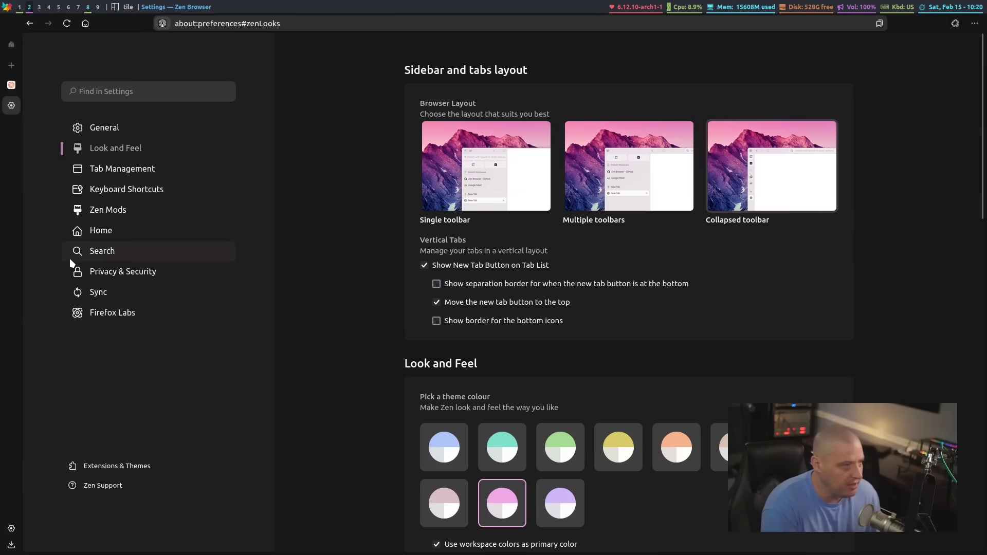
{"action": "key", "text": "ctrl+alt+b"}
{"action": "key", "text": "ctrl+alt+b"}
{"action": "key", "text": "ctrl+alt+b"}
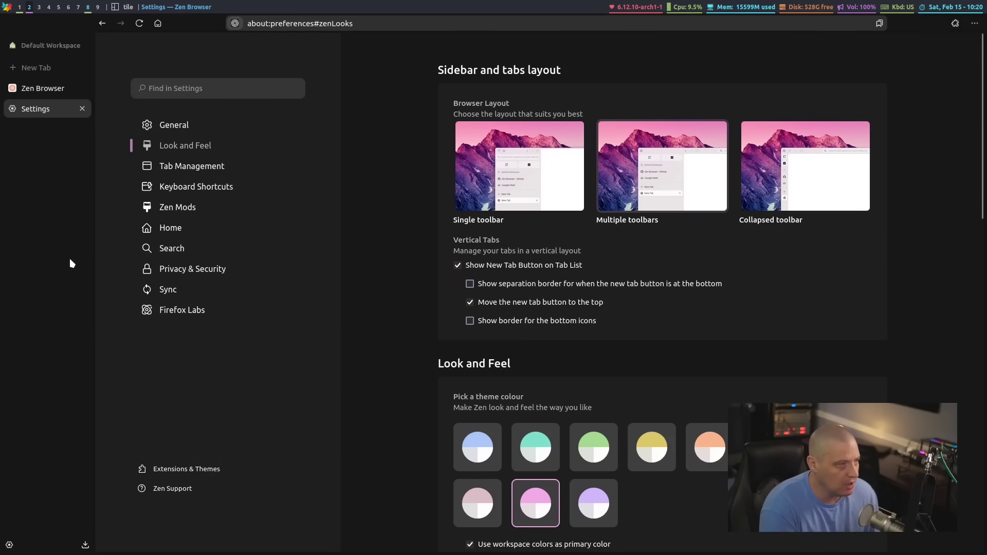
{"action": "key", "text": "ctrl+alt+b"}
{"action": "key", "text": "ctrl+alt+b"}
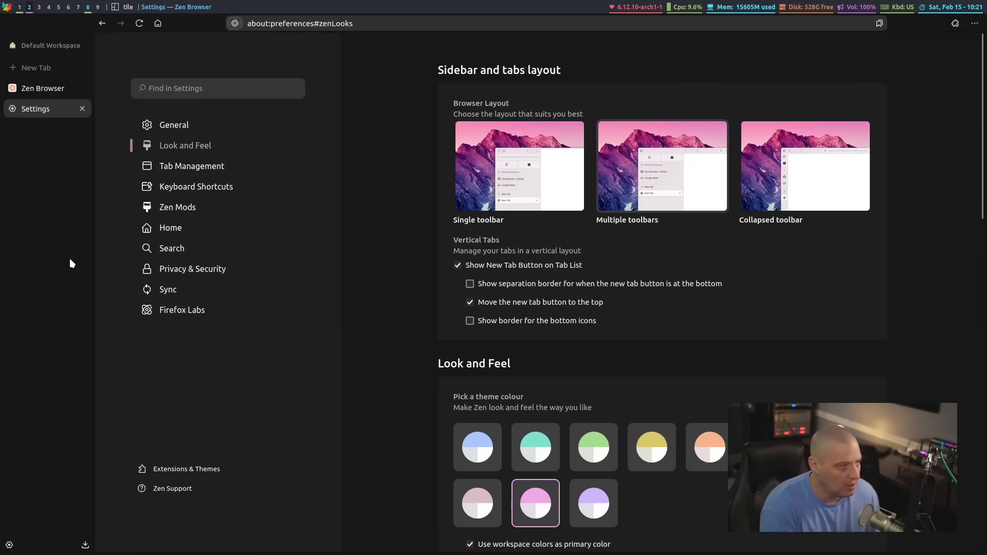
{"action": "key", "text": "ctrl+alt+b"}
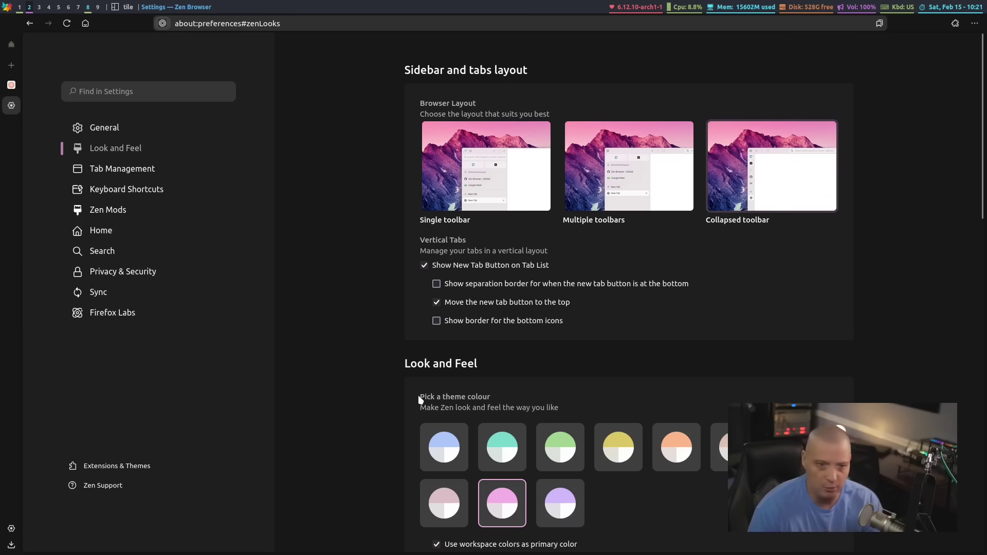
{"action": "left_click", "coordinate": [164, 196]}
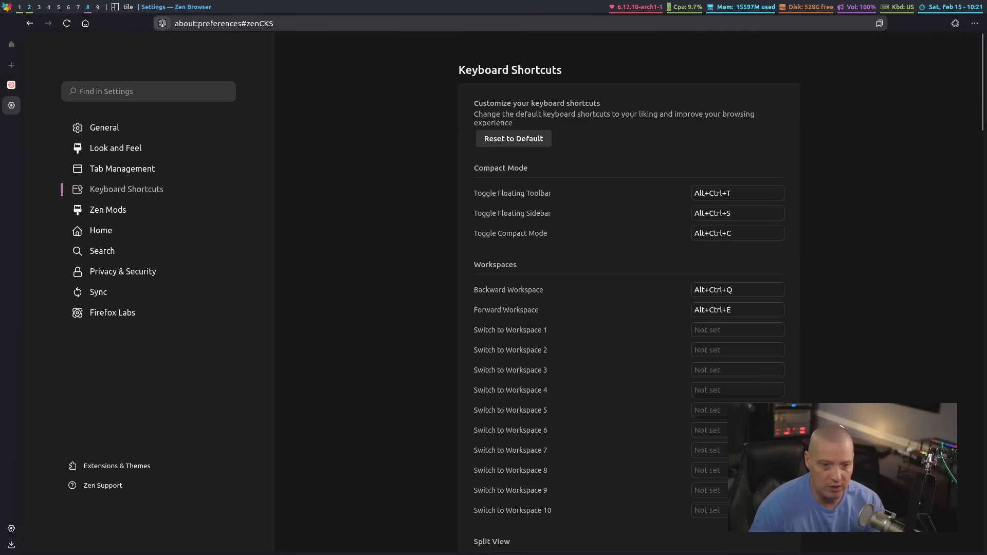
Step: Enable compact mode from the toolbar's context menu, hiding toolbar and sidebar
{"action": "scroll", "coordinate": [970, 101], "scroll_direction": "down", "scroll_amount": 3}
{"action": "scroll", "coordinate": [968, 100], "scroll_direction": "up", "scroll_amount": 2}
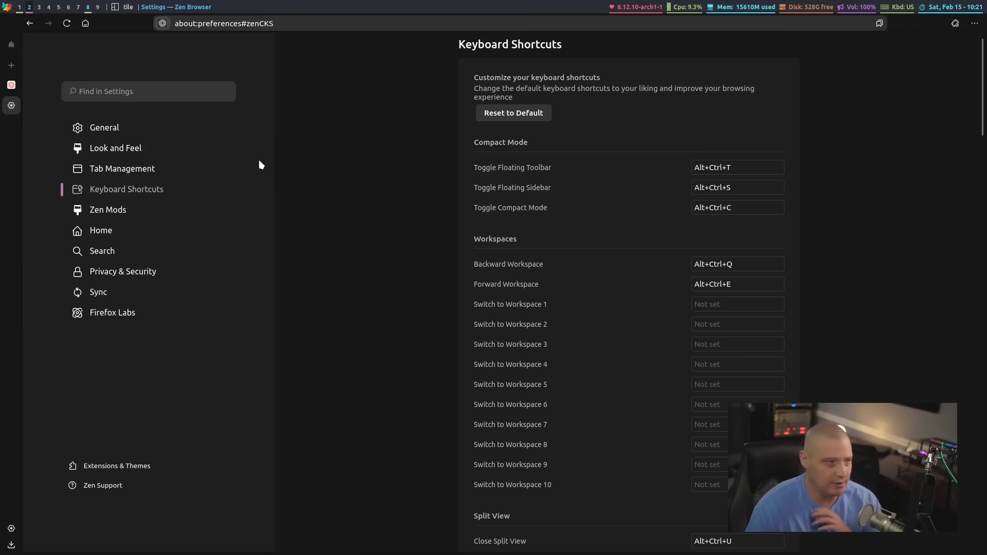
{"action": "right_click", "coordinate": [17, 32]}
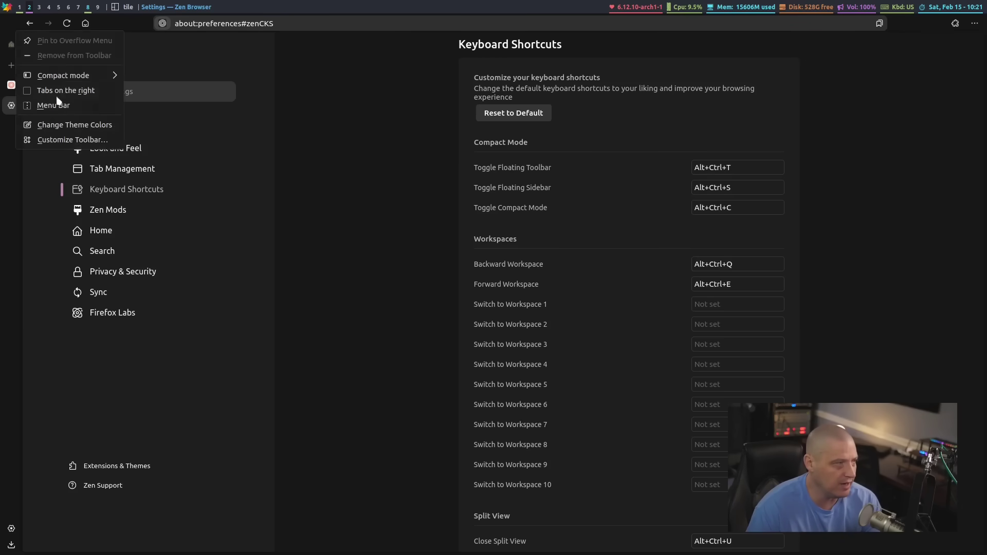
{"action": "mouse_move", "coordinate": [93, 76]}
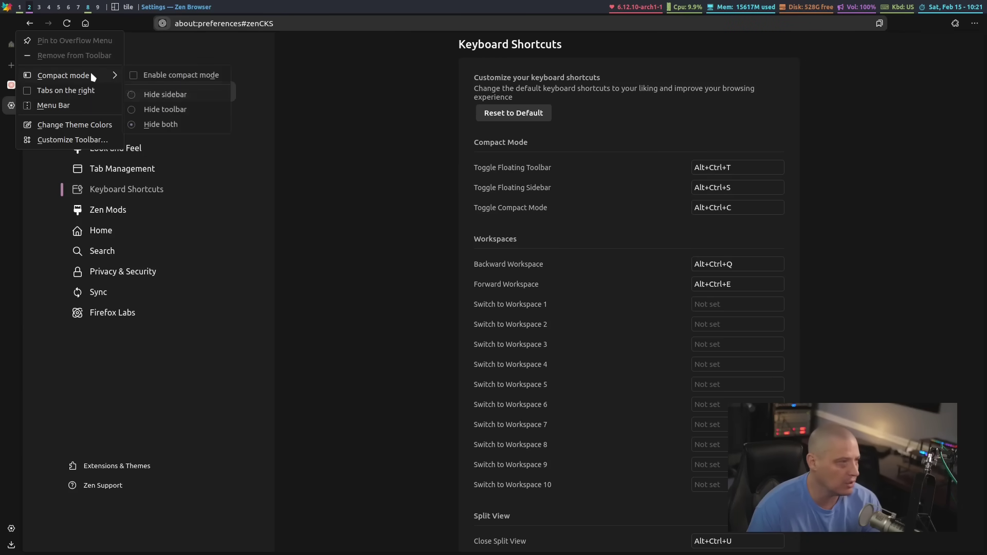
{"action": "left_click", "coordinate": [173, 80]}
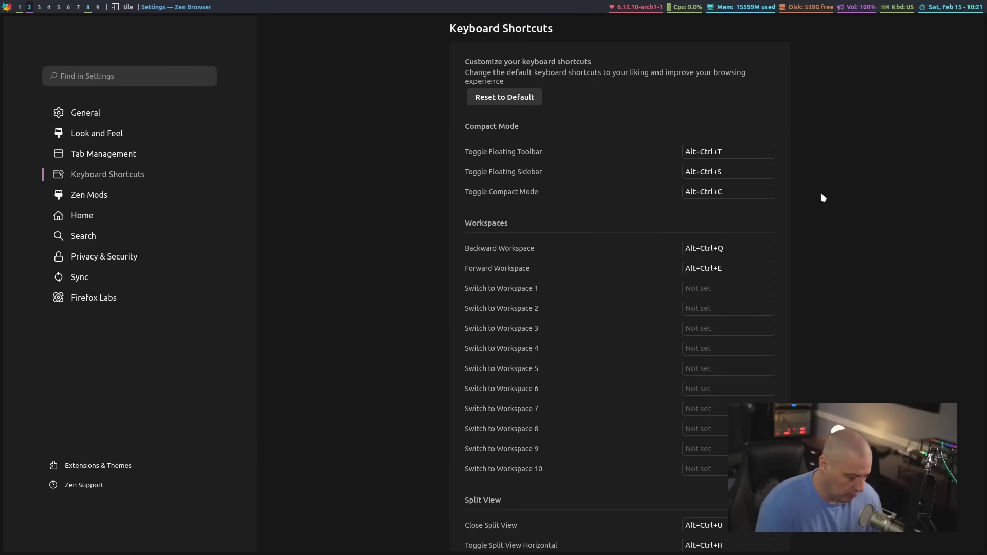
Step: Test the compact-mode shortcuts Ctrl+Alt+T, Ctrl+Alt+S and Ctrl+Alt+C (twice)
{"action": "key", "text": "ctrl+alt+t"}
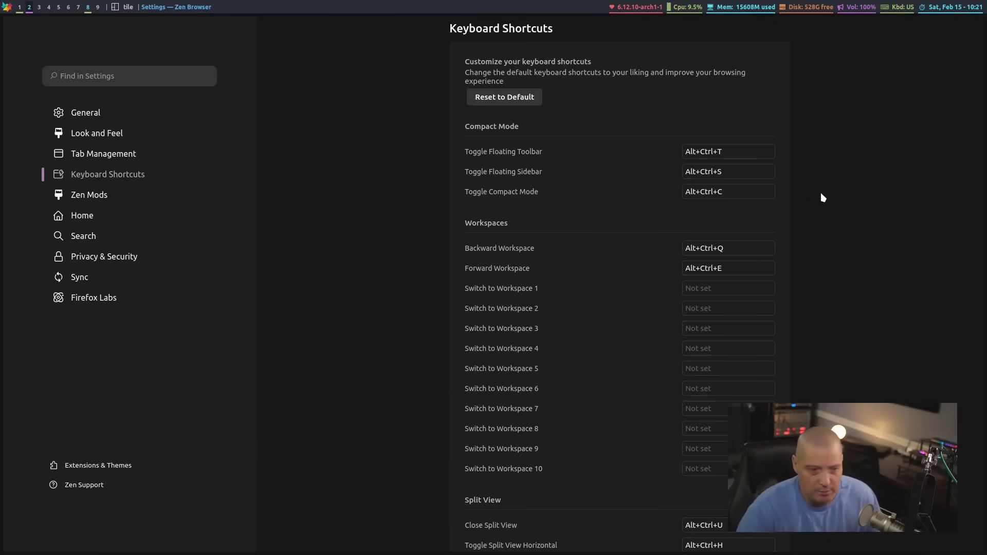
{"action": "key", "text": "ctrl+alt+s"}
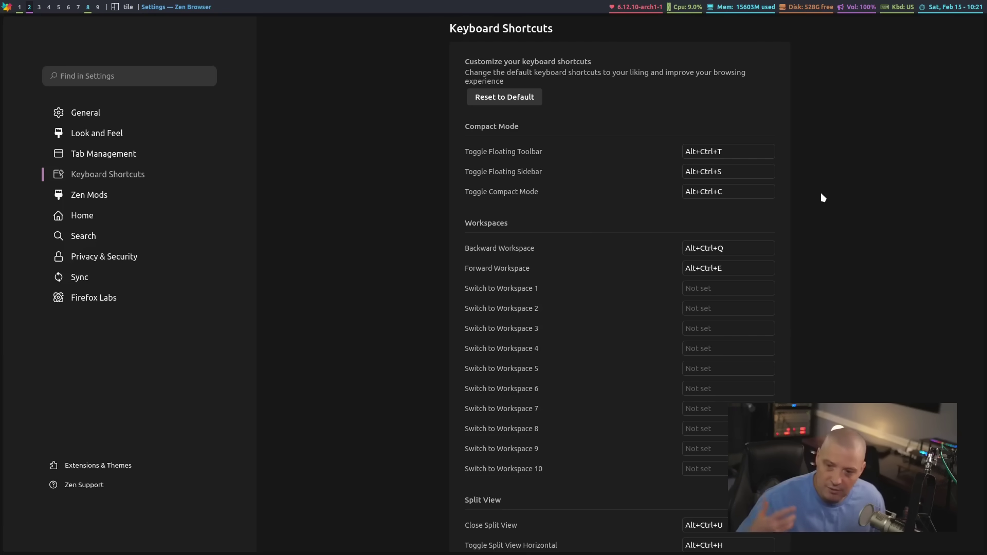
{"action": "key", "text": "ctrl+alt+c"}
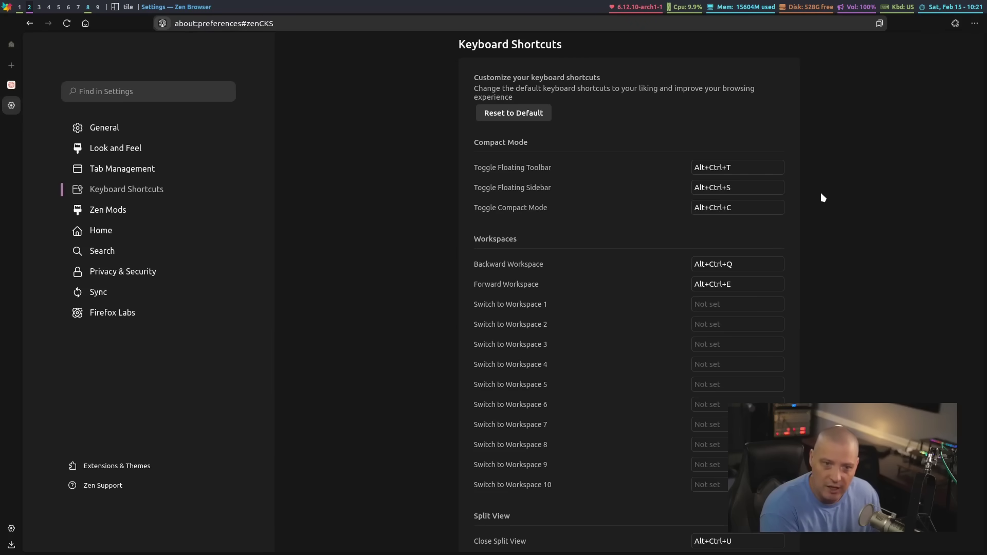
{"action": "key", "text": "ctrl+alt+c"}
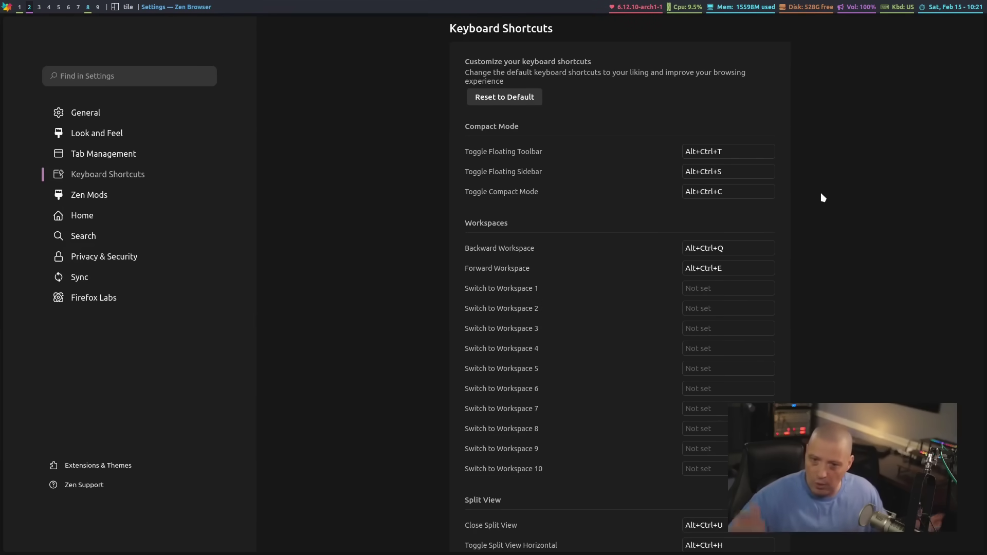
Step: Exit compact mode with Ctrl+Alt+C and add a New Tab Below the current tab
{"action": "key", "text": "ctrl+alt+c"}
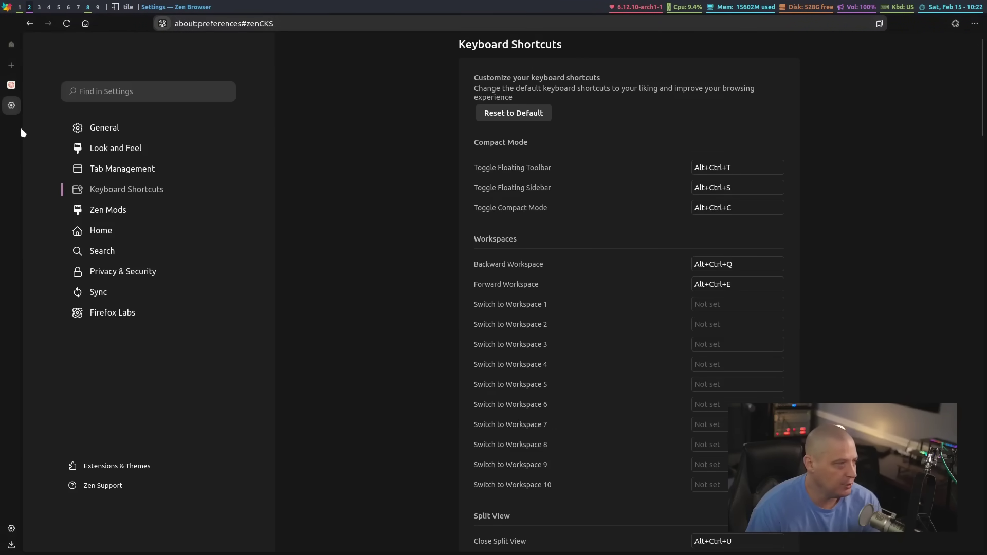
{"action": "right_click", "coordinate": [11, 88]}
{"action": "left_click", "coordinate": [37, 98]}
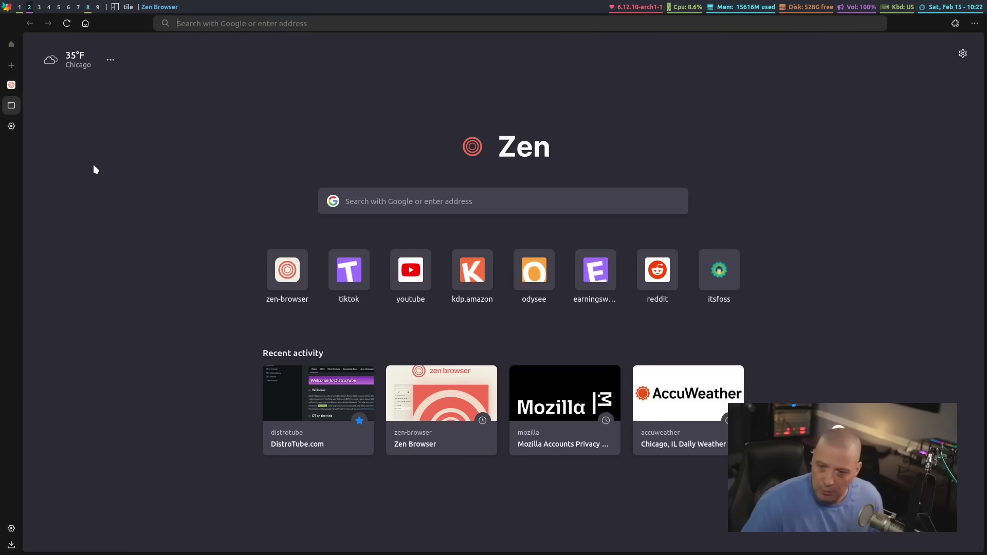
Step: Cycle with Ctrl+Tab to the zen-browser.app tab and back to the new-tab page
{"action": "key", "text": "ctrl+Tab"}
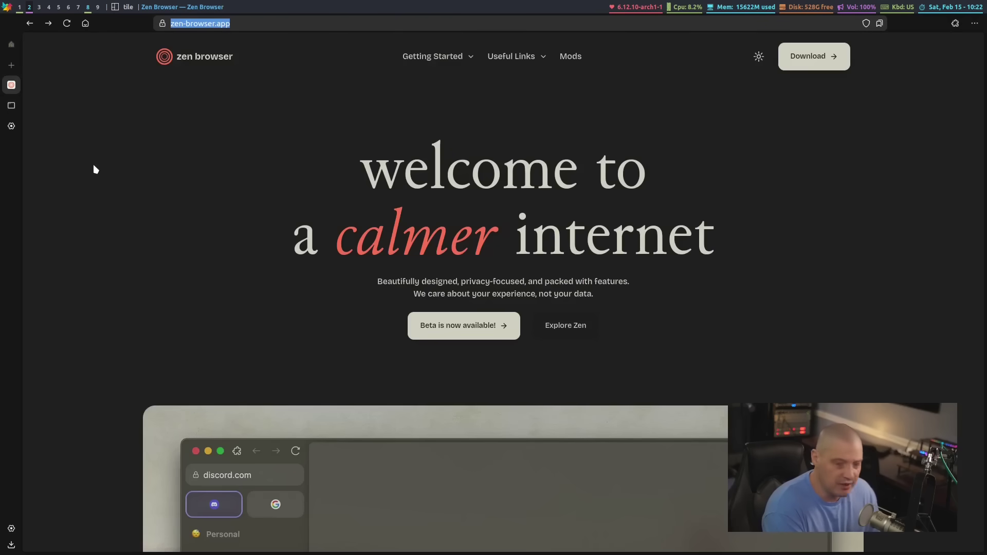
{"action": "key", "text": "ctrl+Tab"}
{"action": "key", "text": "ctrl+Tab"}
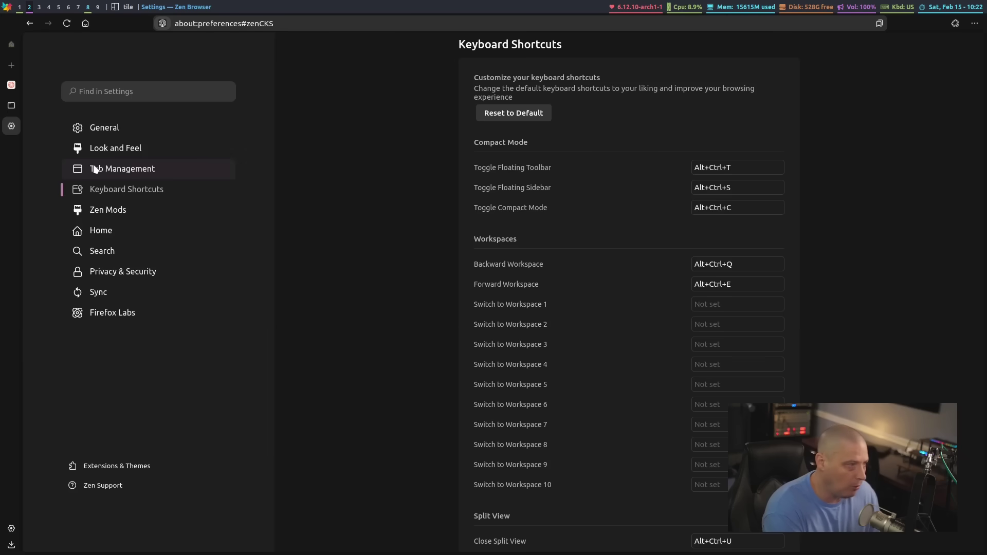
{"action": "scroll", "coordinate": [833, 251], "scroll_direction": "down", "scroll_amount": 7}
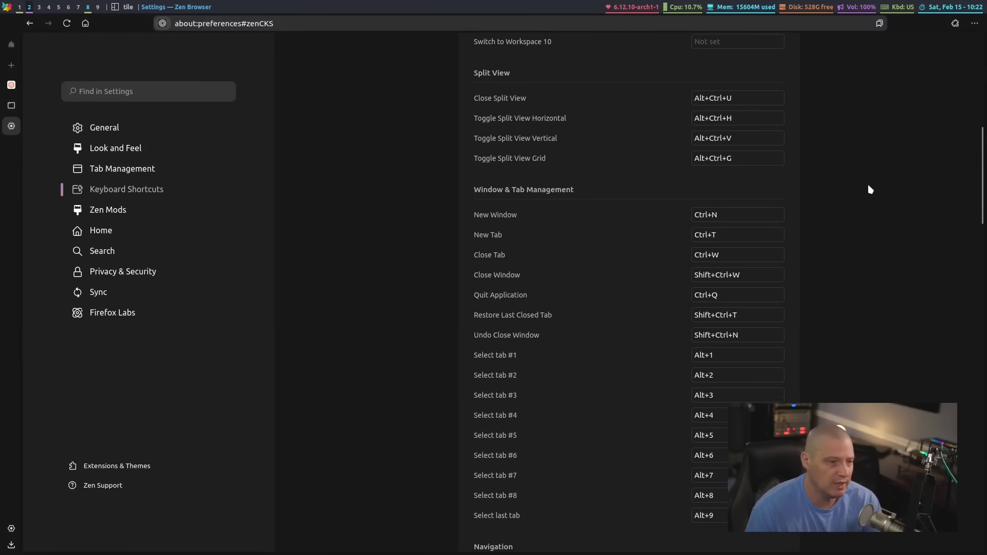
{"action": "scroll", "coordinate": [863, 207], "scroll_direction": "up", "scroll_amount": 1}
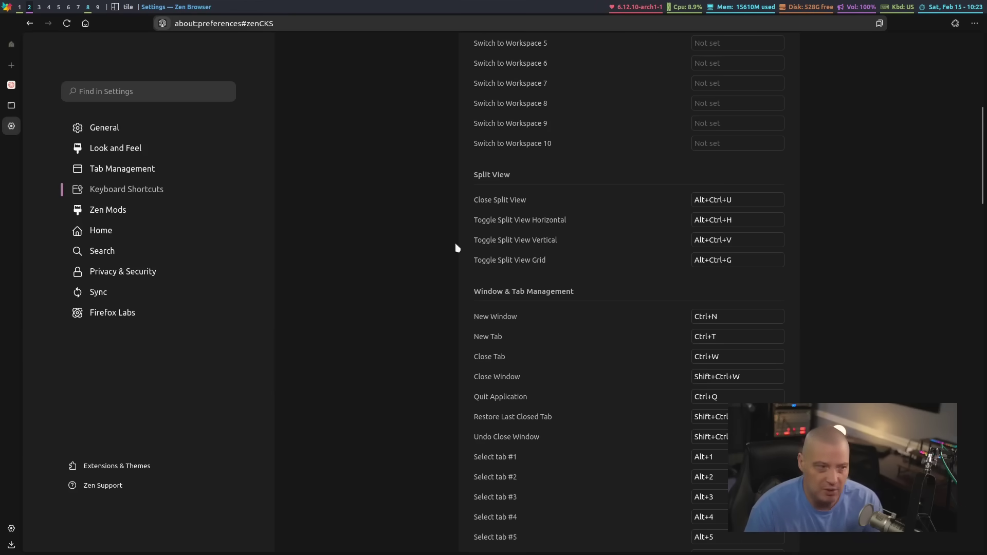
Step: Split the two selected tabs, toggling between stacked (Ctrl+Alt+H) and side-by-side (Ctrl+Alt+V) layouts
{"action": "right_click", "coordinate": [13, 114]}
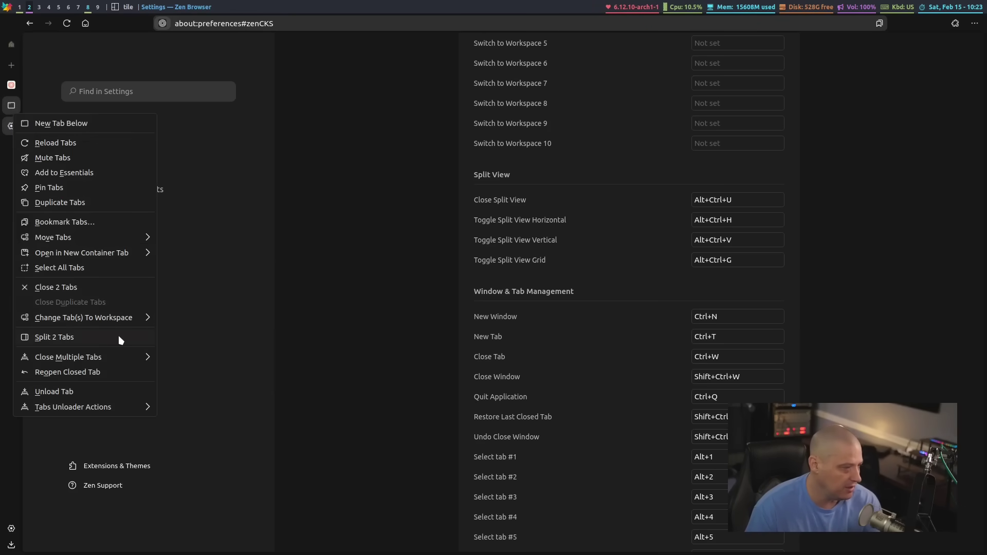
{"action": "left_click", "coordinate": [120, 337]}
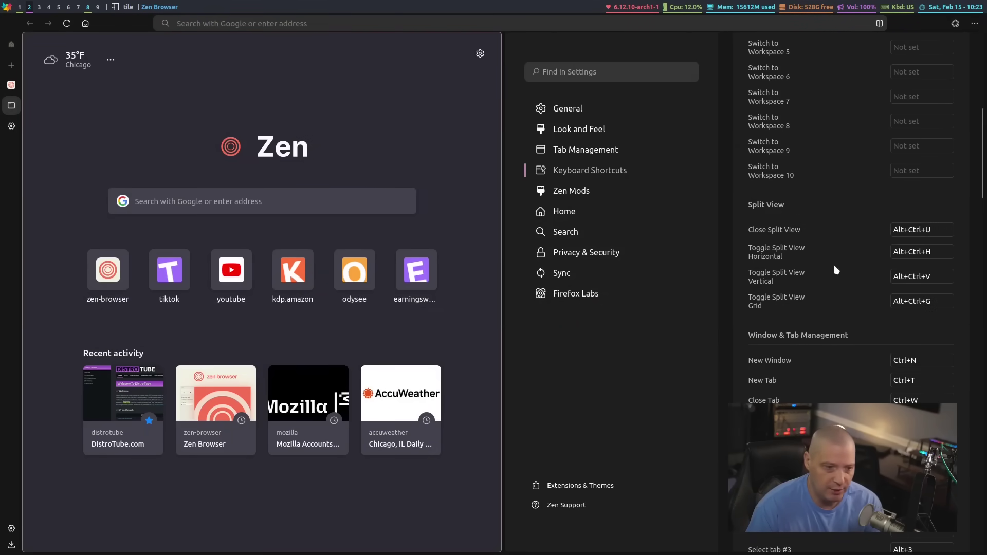
{"action": "key", "text": "ctrl+alt+h"}
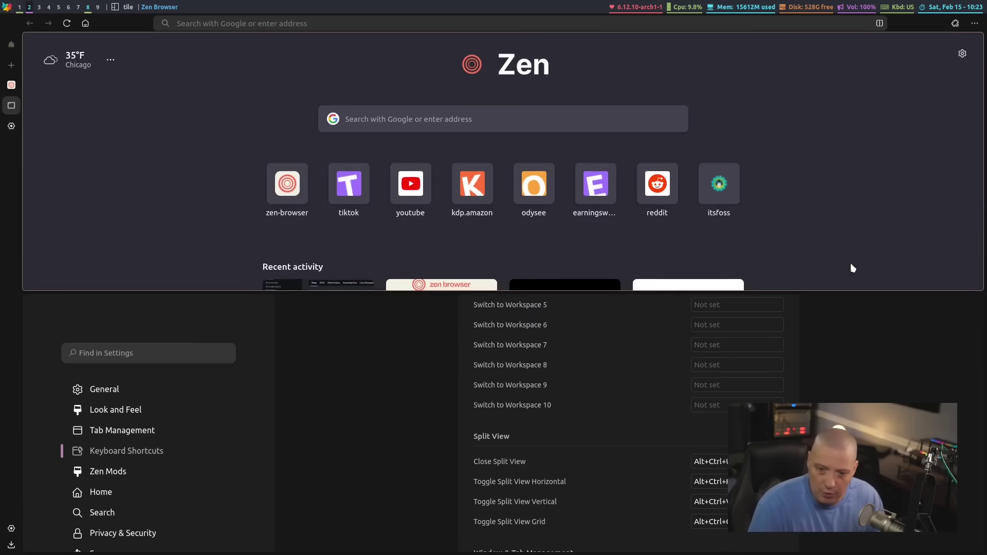
{"action": "key", "text": "ctrl+alt+v"}
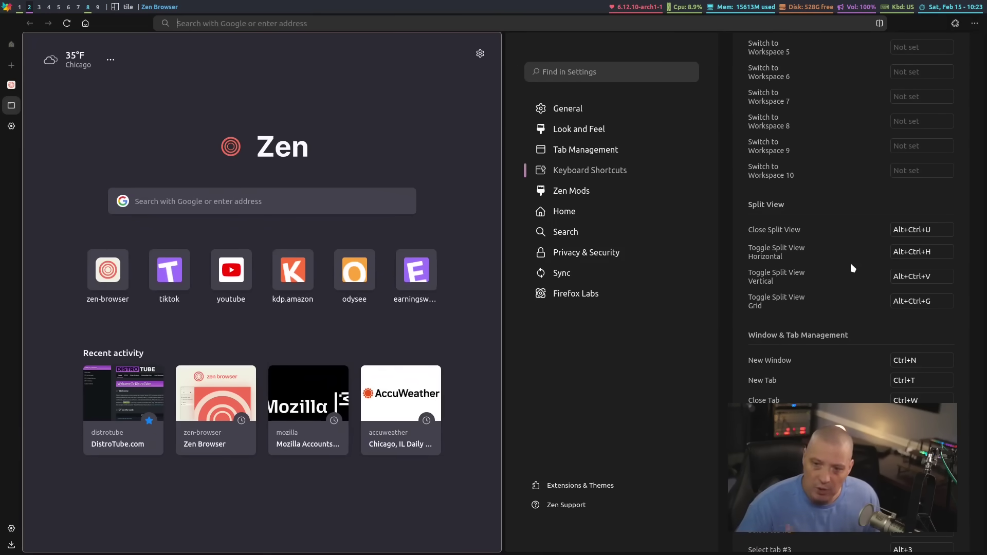
Step: Close the split view with Ctrl+Alt+U, then close the Settings tab with Ctrl+W
{"action": "key", "text": "ctrl+alt+u"}
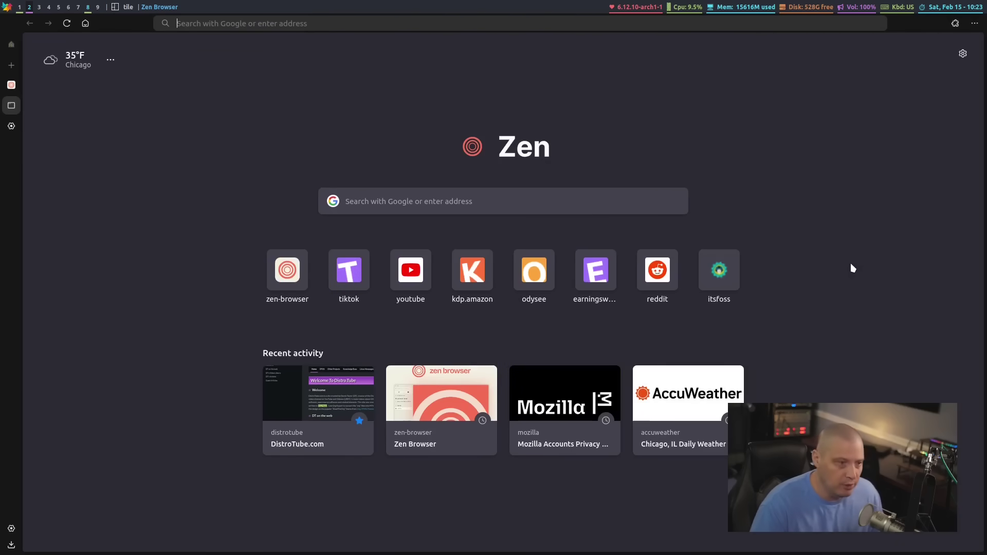
{"action": "left_click", "coordinate": [11, 126]}
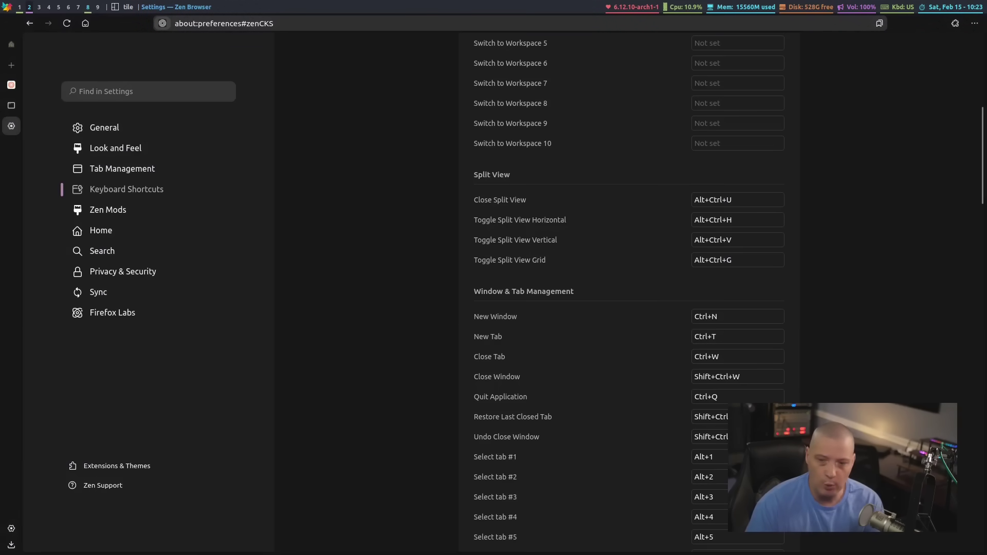
{"action": "key", "text": "ctrl+w"}
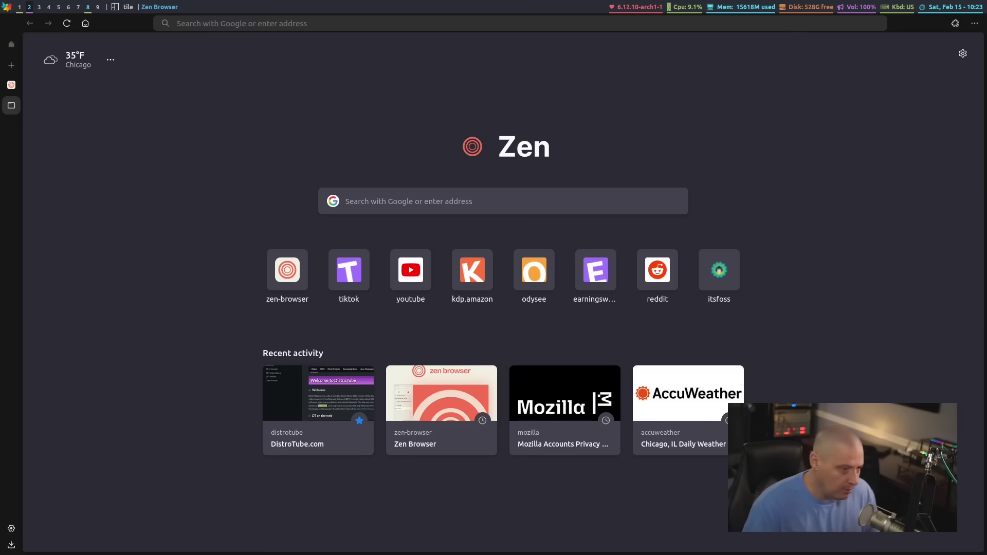
Step: Open the browser settings at the Keyboard Shortcuts section
{"action": "left_click", "coordinate": [16, 528]}
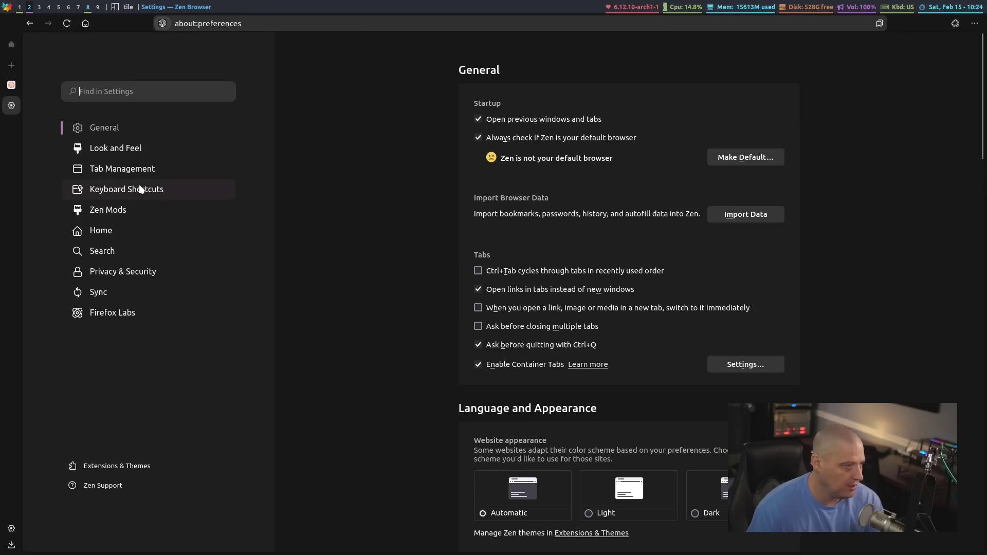
{"action": "left_click", "coordinate": [131, 189]}
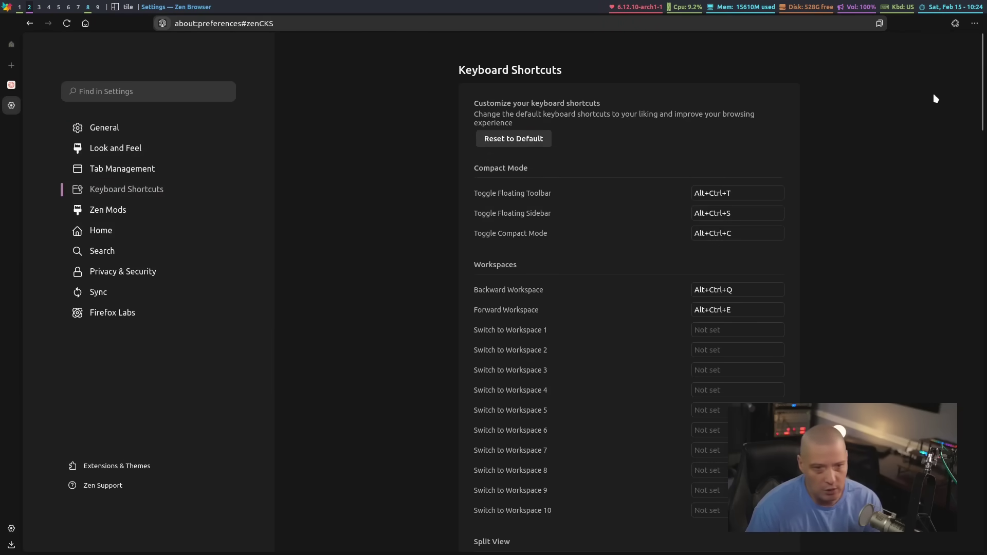
{"action": "left_click_drag", "start_coordinate": [982, 64], "coordinate": [971, 179]}
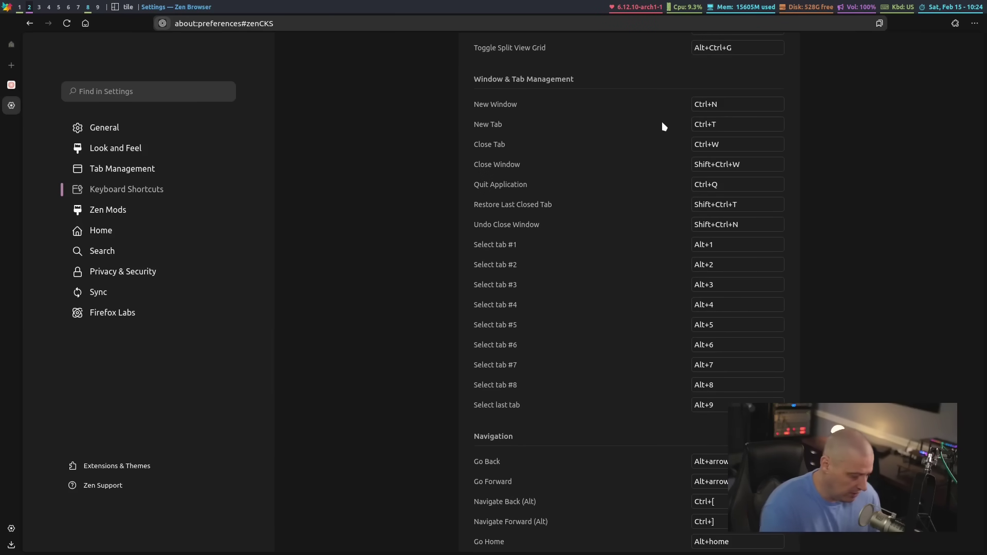
Step: Bring up the floating address bar with Ctrl+T and dismiss it with Escape
{"action": "key", "text": "ctrl+t"}
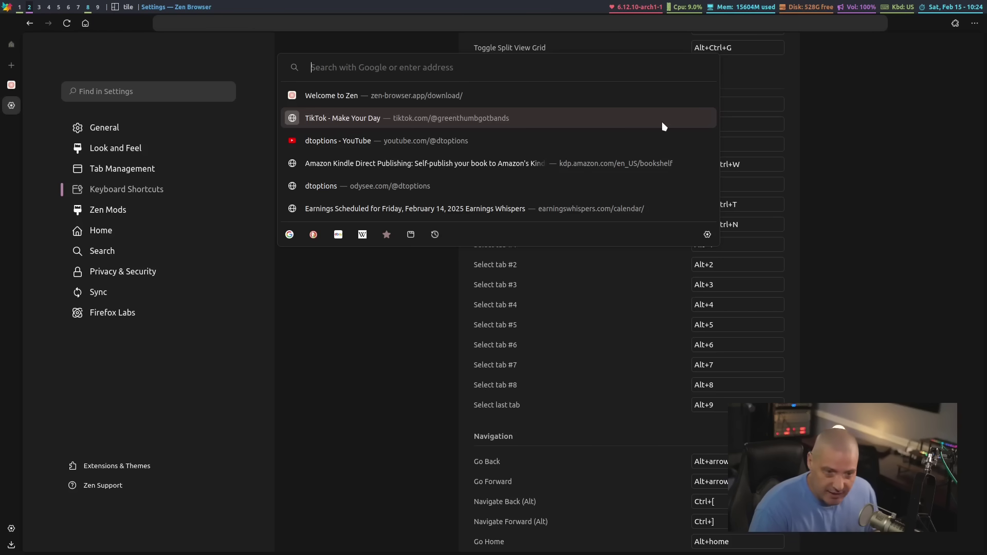
{"action": "key", "text": "Escape"}
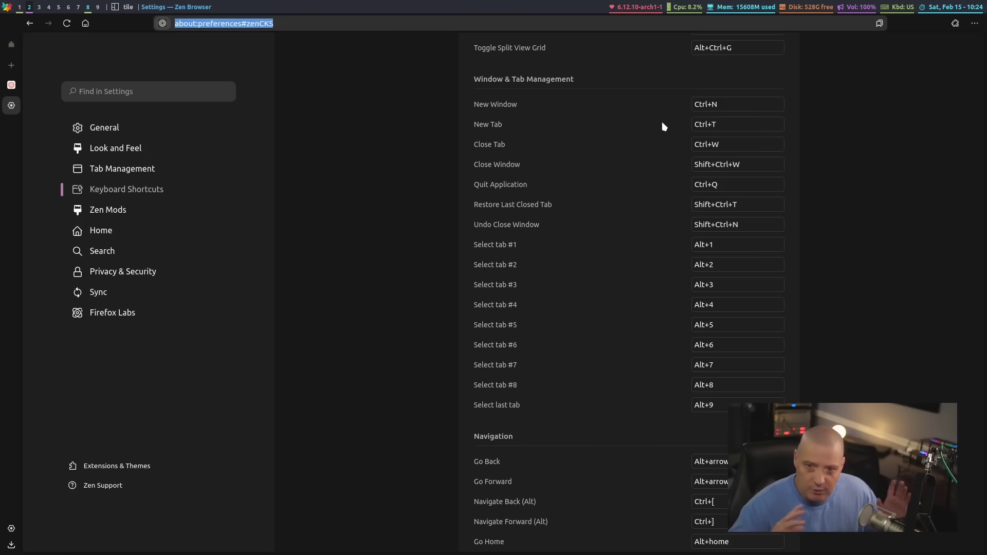
{"action": "scroll", "coordinate": [798, 169], "scroll_direction": "up", "scroll_amount": 2}
{"action": "scroll", "coordinate": [767, 255], "scroll_direction": "up", "scroll_amount": 3}
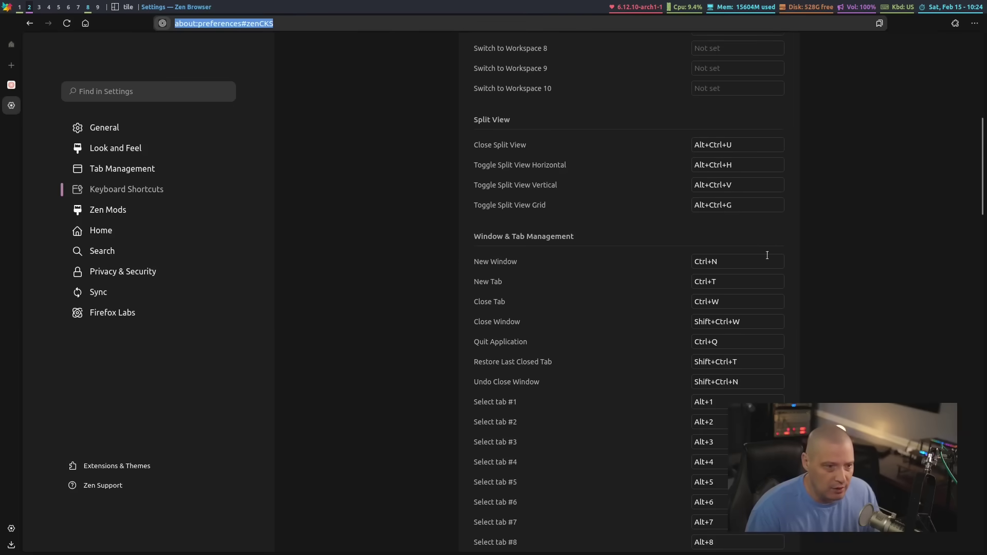
{"action": "scroll", "coordinate": [664, 237], "scroll_direction": "down", "scroll_amount": 2}
{"action": "scroll", "coordinate": [824, 308], "scroll_direction": "down", "scroll_amount": 2}
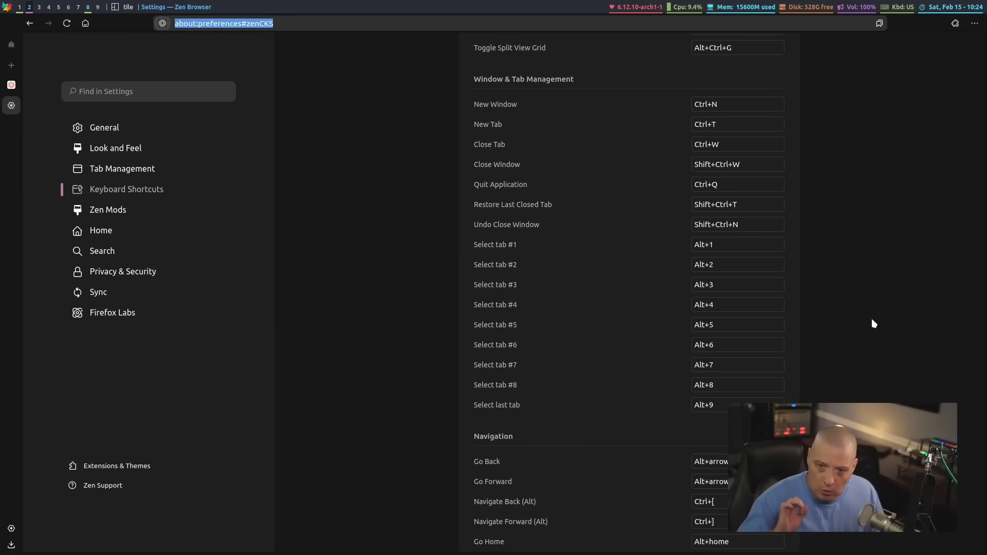
Step: Load Keyboard Shortcuts in a second tab with Alt+Enter, switch between both, then close the extra one
{"action": "key", "text": "alt+Return"}
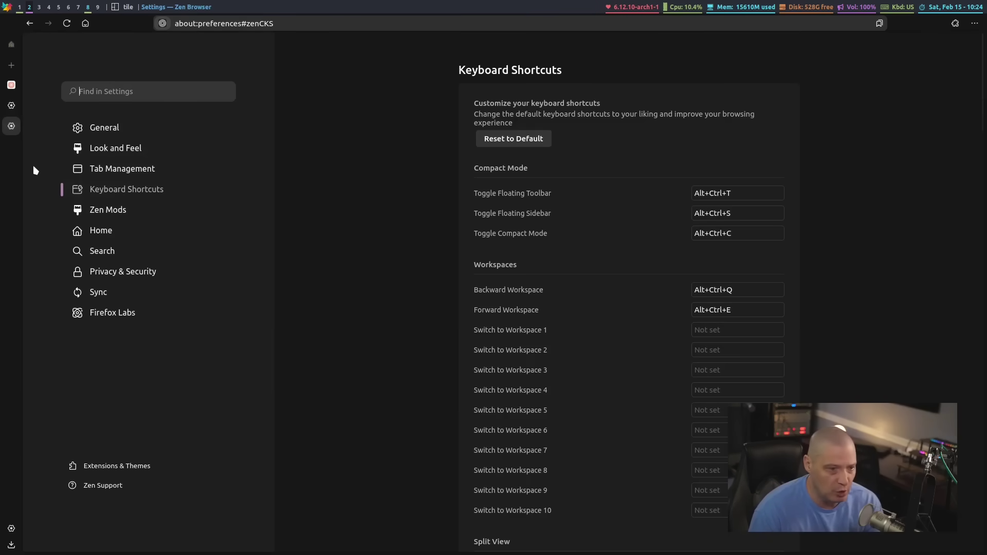
{"action": "left_click", "coordinate": [12, 105]}
{"action": "left_click", "coordinate": [11, 126]}
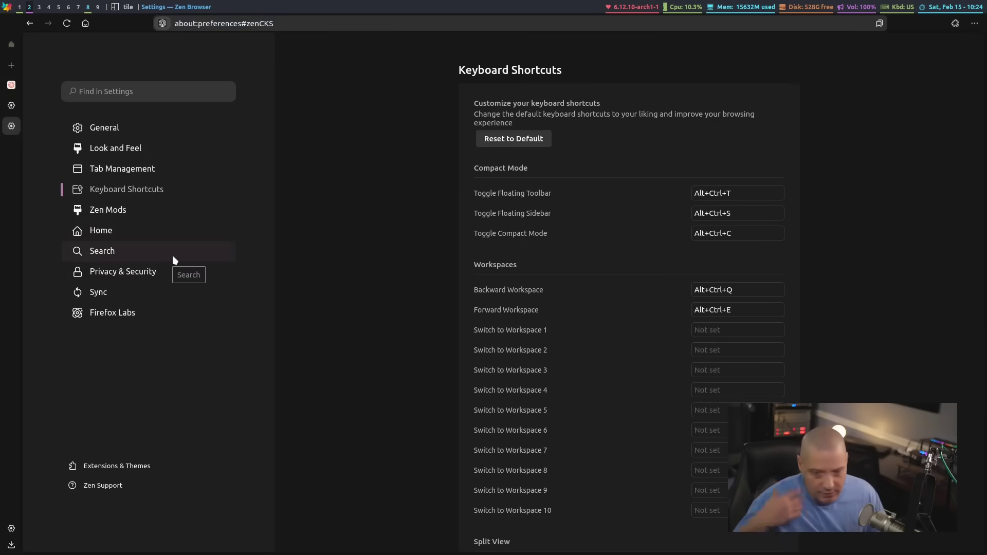
{"action": "key", "text": "ctrl+shift+Tab"}
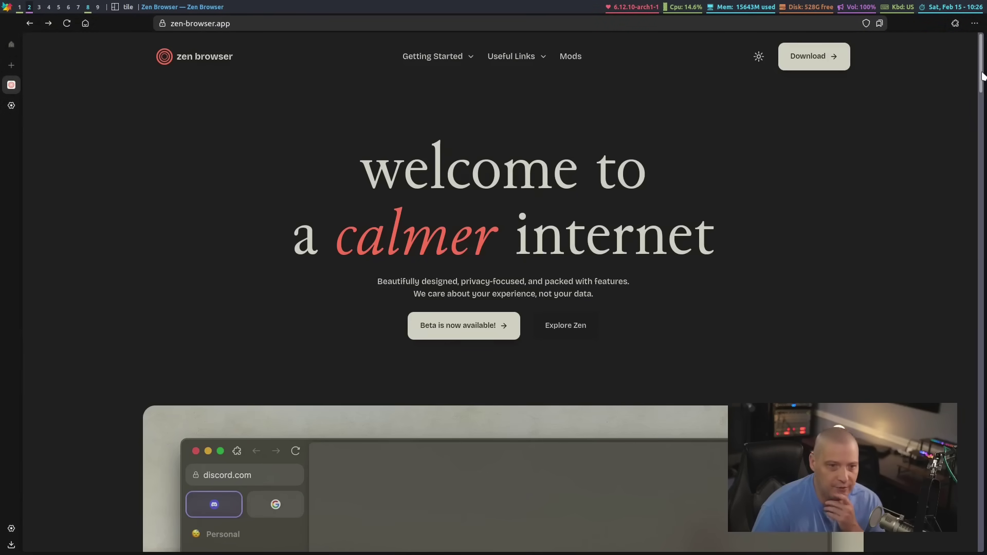
{"action": "left_click_drag", "start_coordinate": [985, 79], "coordinate": [961, 550]}
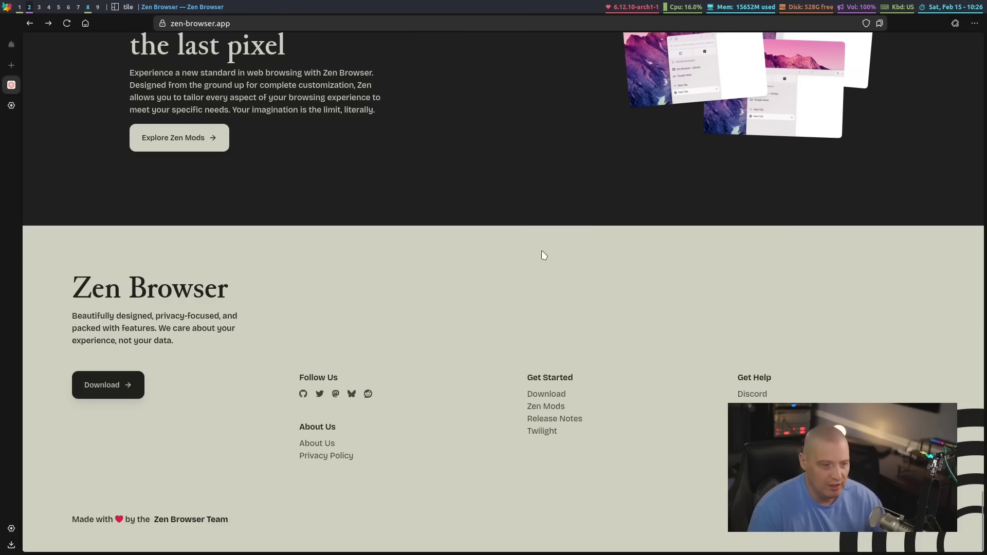
{"action": "left_click", "coordinate": [550, 394], "text": "alt"}
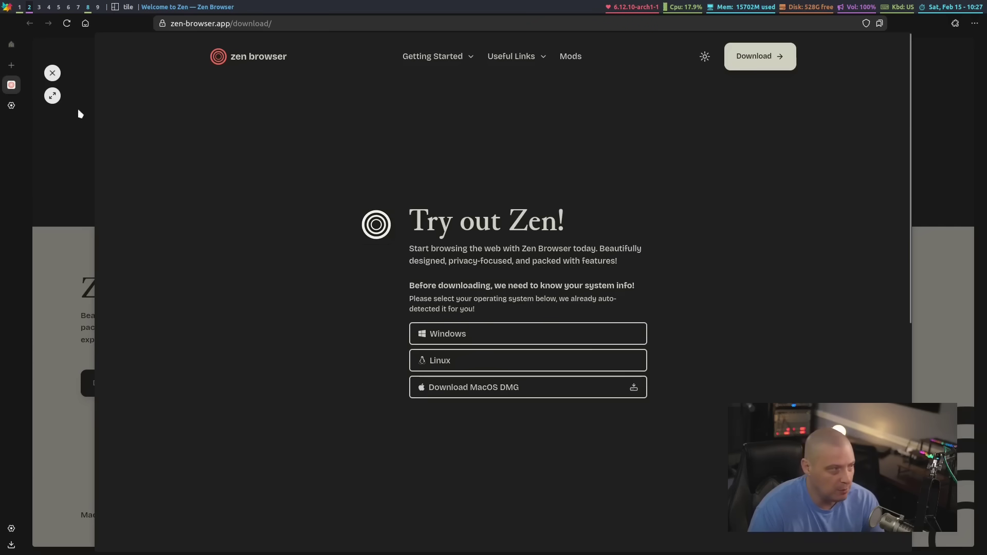
{"action": "left_click", "coordinate": [53, 97]}
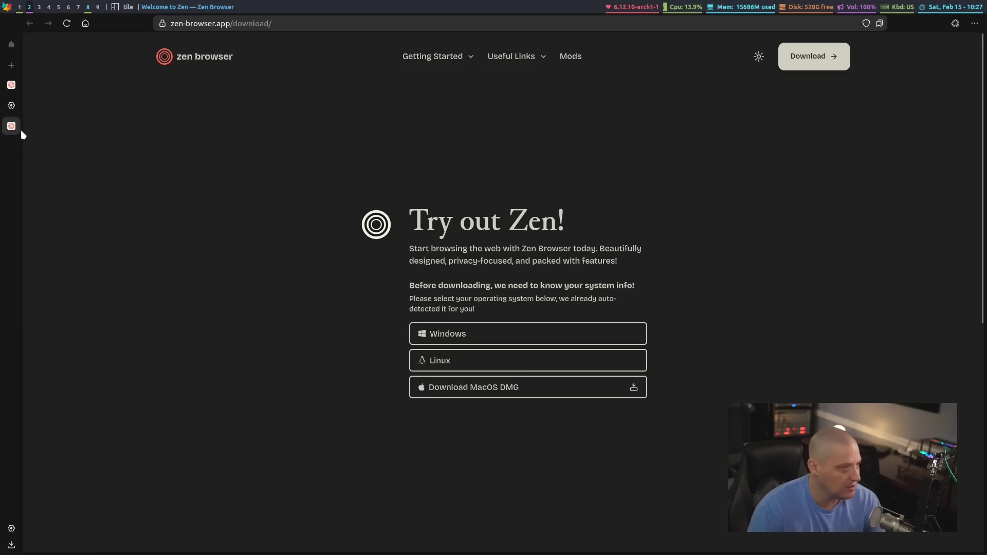
{"action": "key", "text": "ctrl+w"}
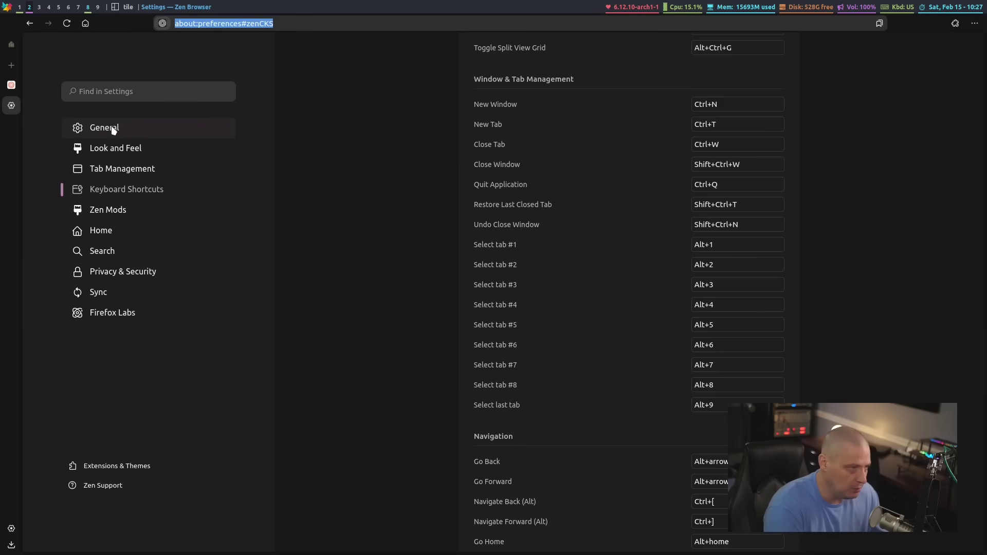
{"action": "left_click", "coordinate": [11, 86]}
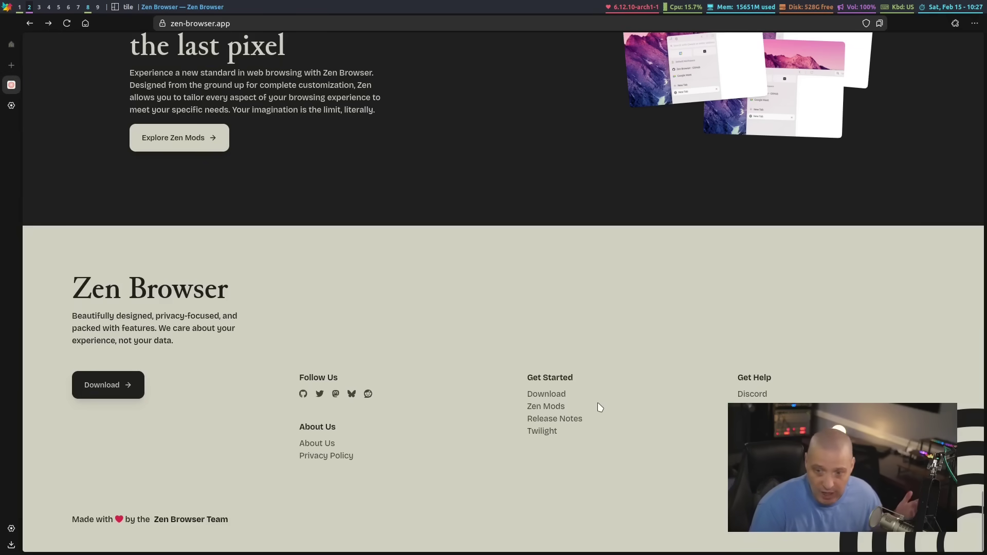
{"action": "left_click", "coordinate": [566, 421]}
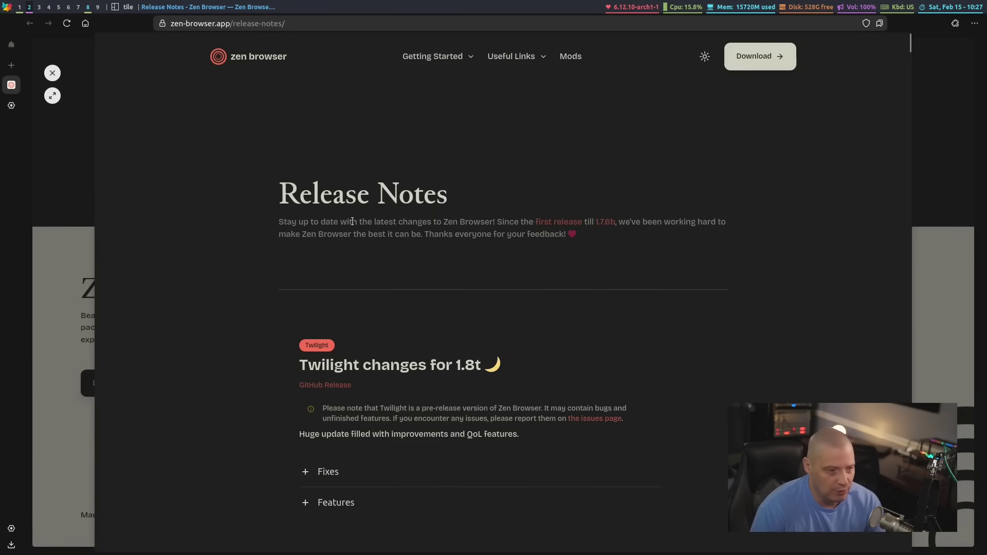
{"action": "left_click", "coordinate": [53, 73]}
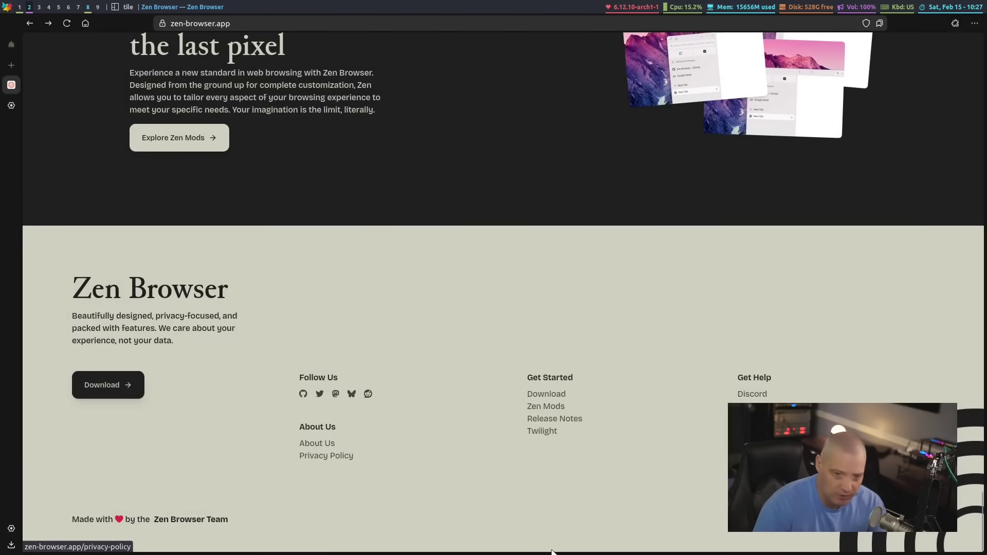
{"action": "scroll", "coordinate": [975, 348], "scroll_direction": "up", "scroll_amount": 15}
Step: Switch to the Settings tab, review General, then close it with Ctrl+W
{"action": "scroll", "coordinate": [870, 245], "scroll_direction": "up", "scroll_amount": 10}
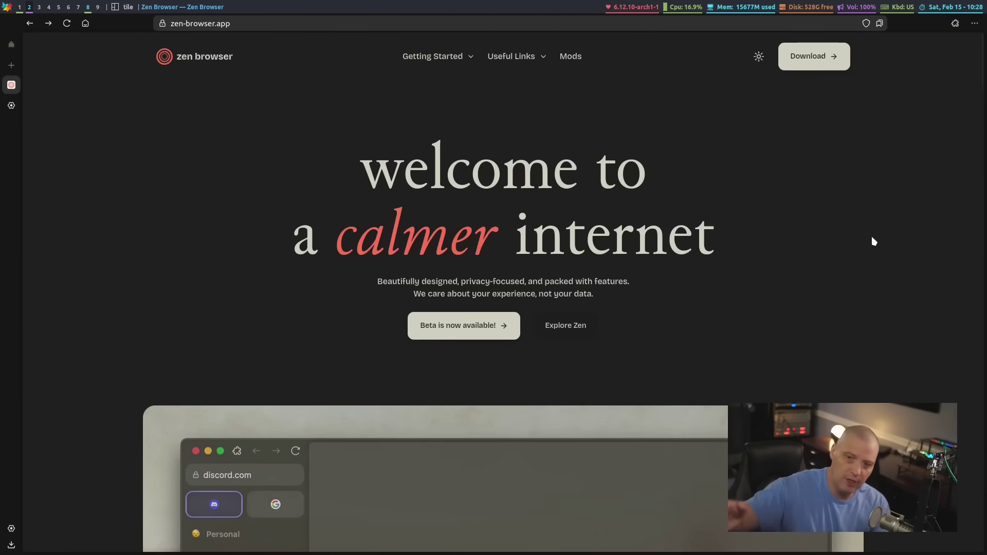
{"action": "left_click", "coordinate": [11, 529]}
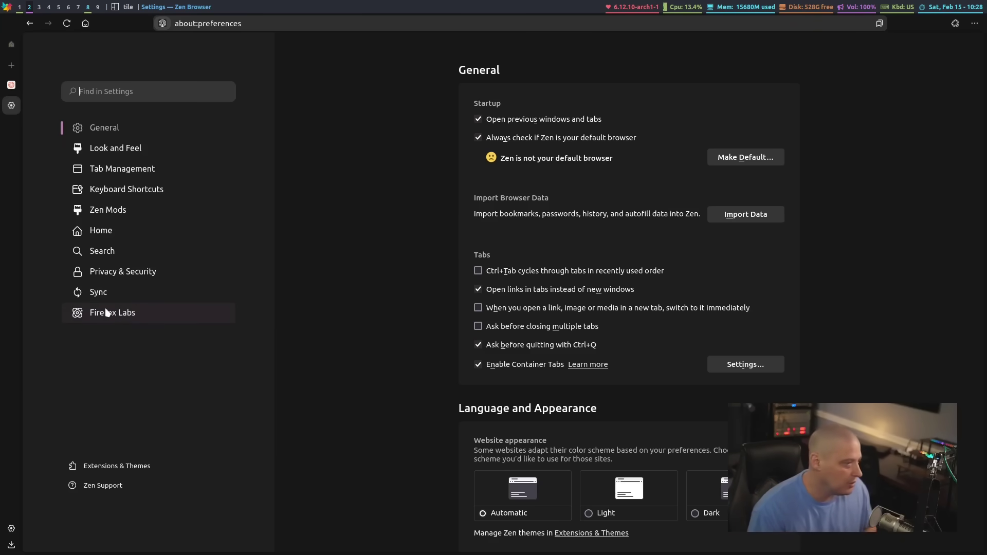
{"action": "key", "text": "ctrl+w"}
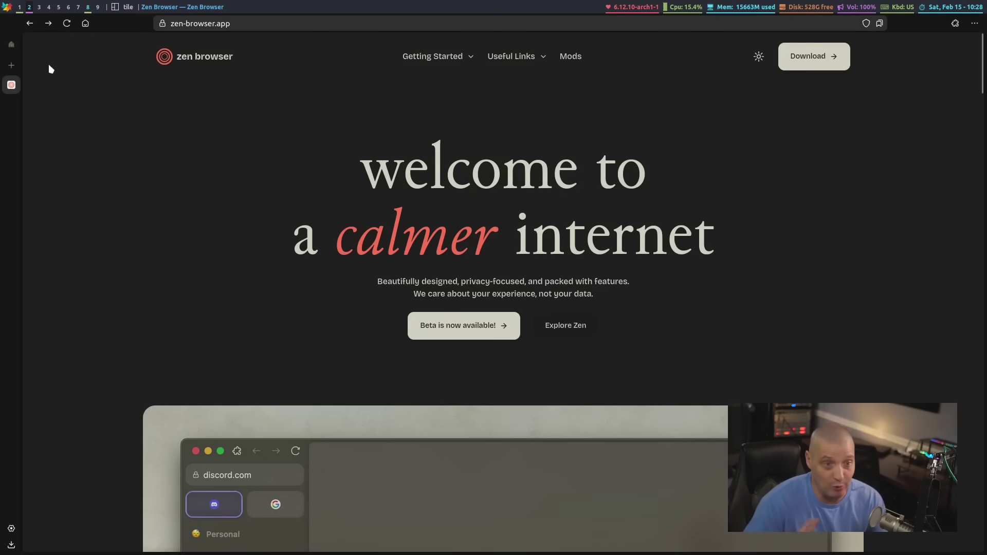
Step: Customize the toolbar by dragging the Search box and Bookmarks menu onto it, then finish
{"action": "right_click", "coordinate": [113, 29]}
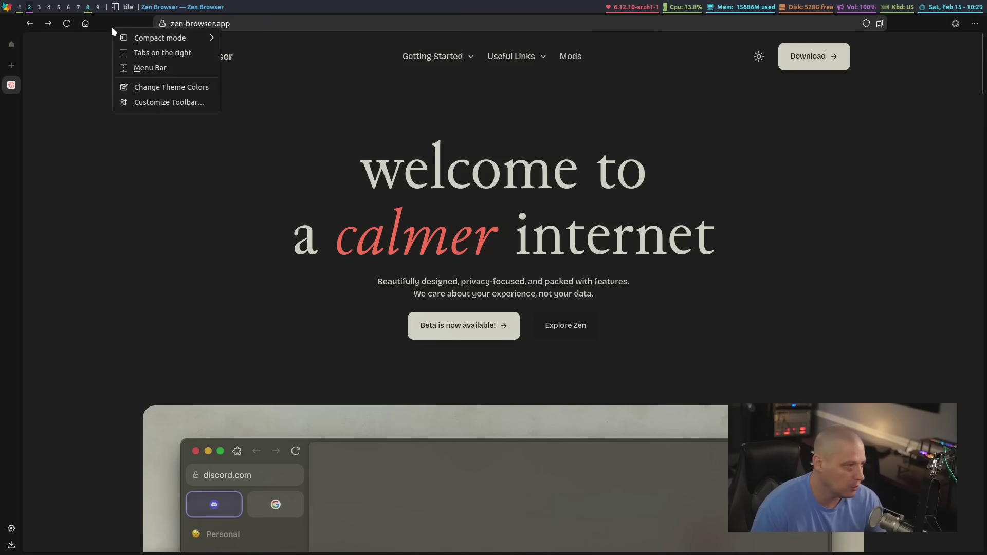
{"action": "left_click", "coordinate": [192, 106]}
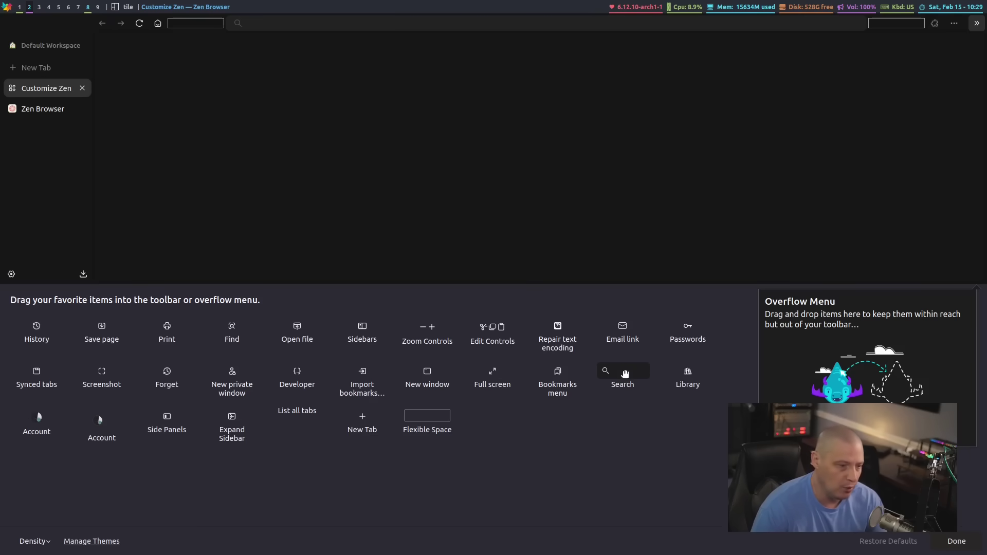
{"action": "left_click_drag", "start_coordinate": [622, 373], "coordinate": [918, 23]}
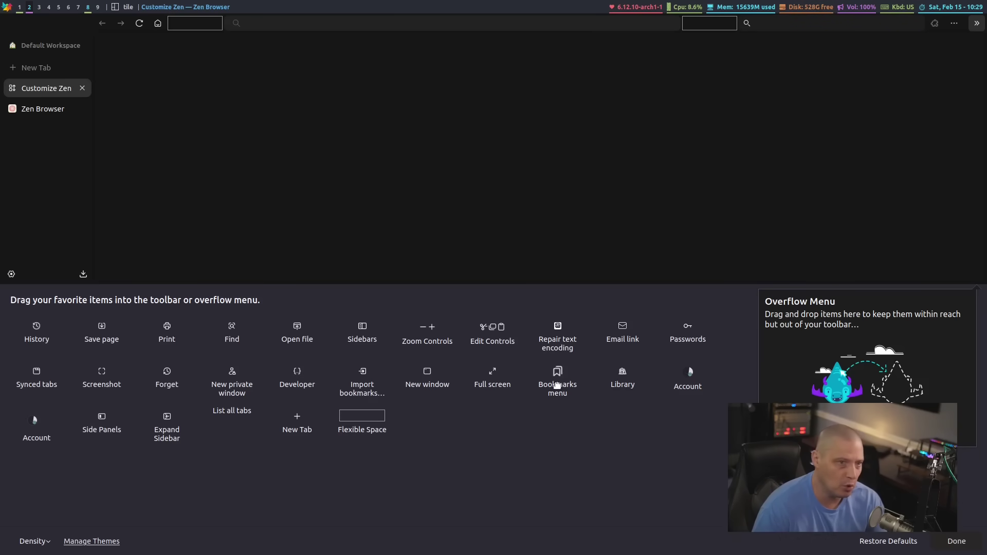
{"action": "left_click_drag", "start_coordinate": [557, 383], "coordinate": [935, 24]}
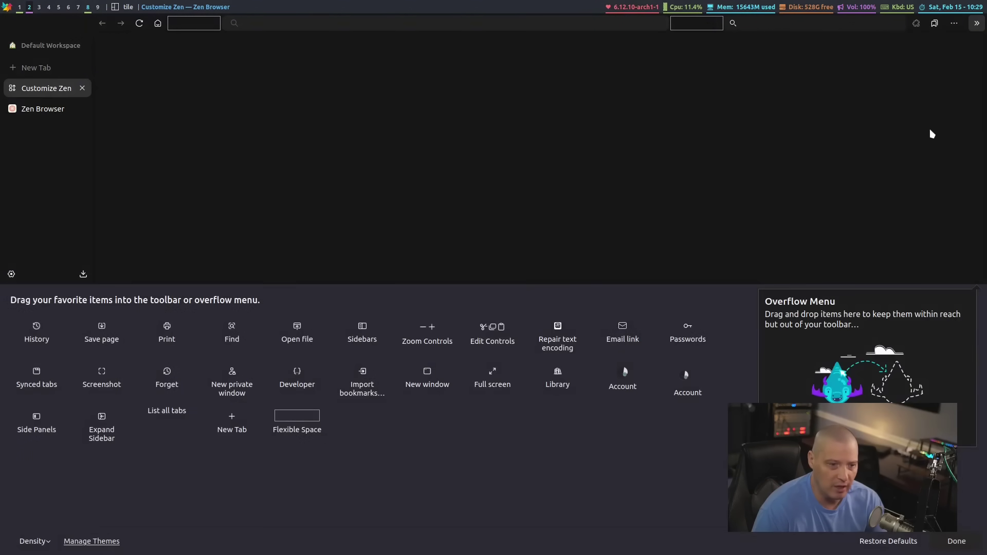
{"action": "key", "text": "ctrl+w"}
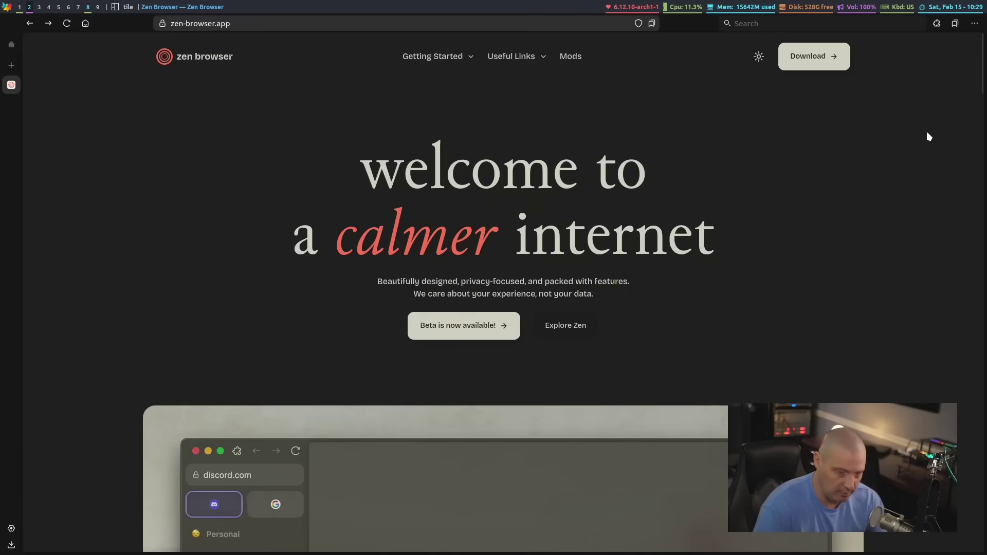
{"action": "left_click", "coordinate": [955, 24]}
{"action": "mouse_move", "coordinate": [920, 103]}
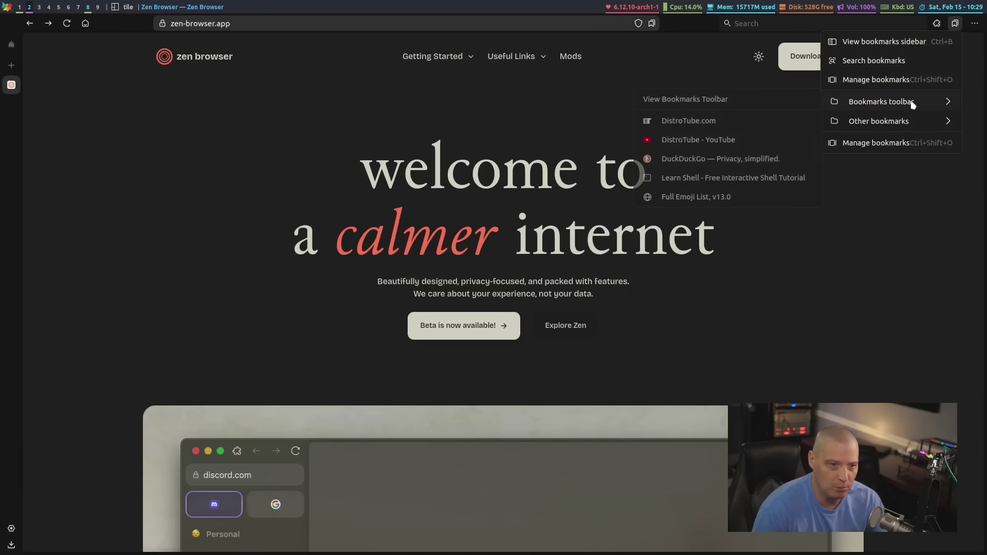
{"action": "left_click", "coordinate": [768, 23]}
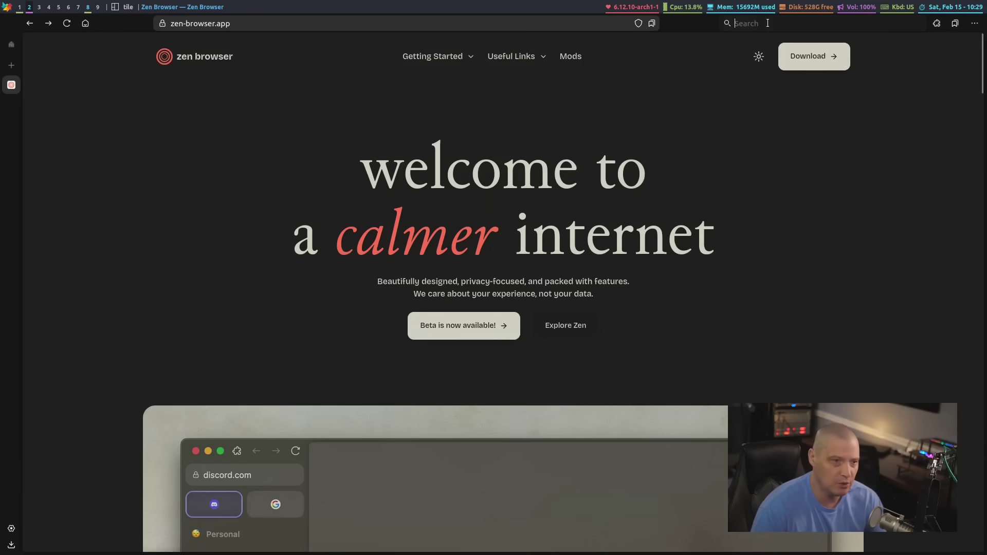
{"action": "left_click", "coordinate": [566, 23]}
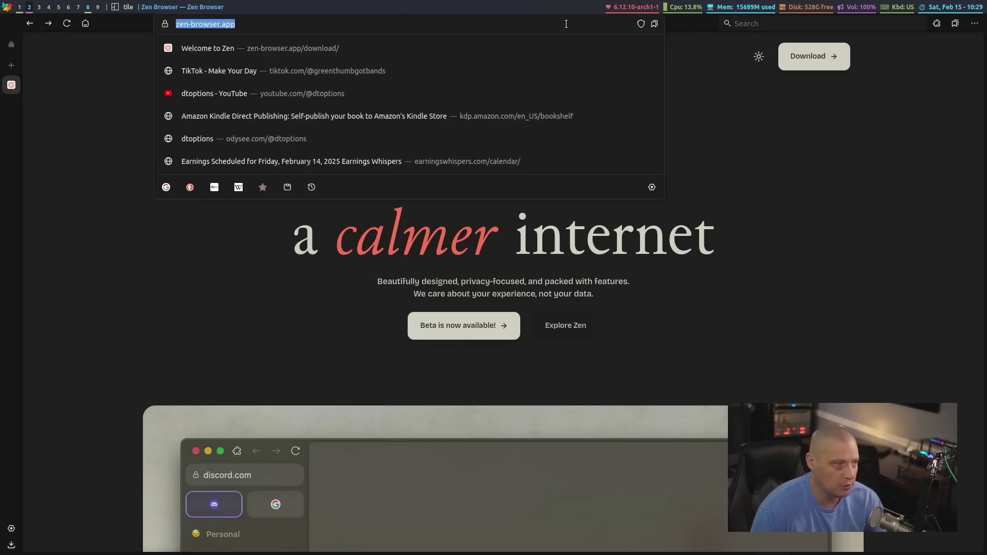
{"action": "left_click", "coordinate": [841, 198]}
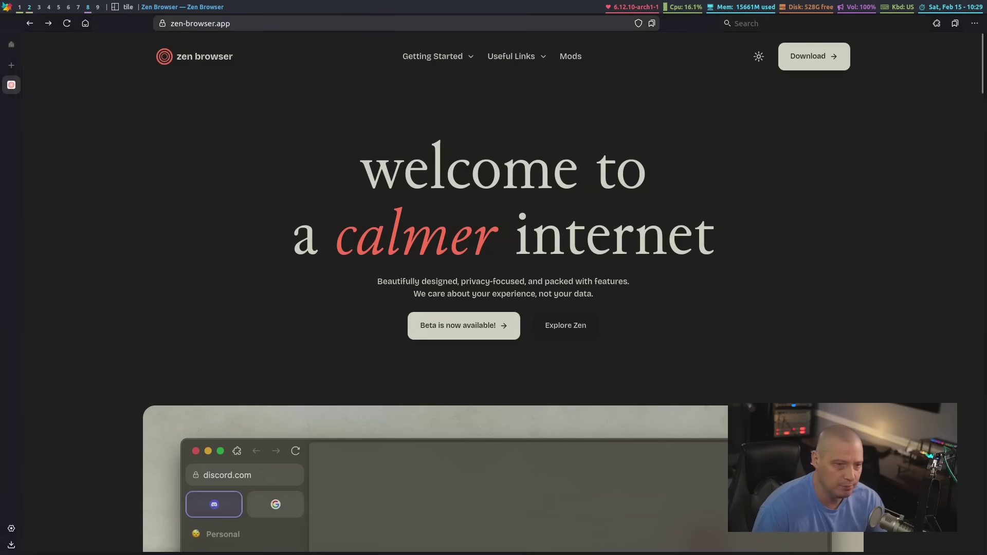